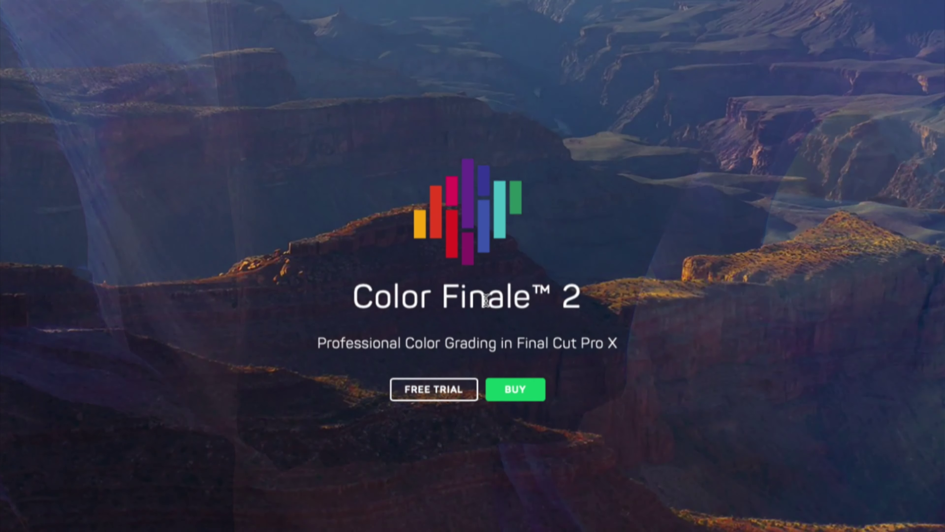
- Scroll down the Color Finale page through the trailer and feature overview
scroll(487, 302, down, 15)
scroll(485, 298, down, 1)
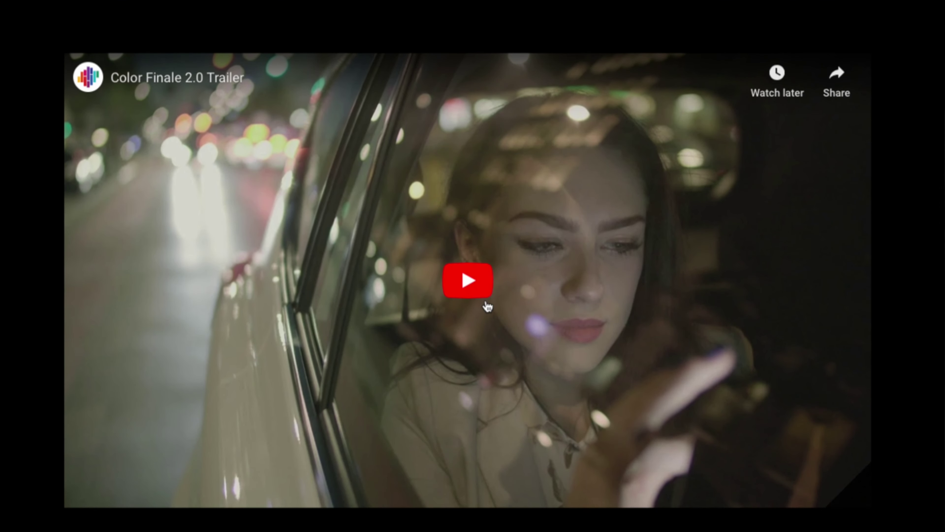
scroll(537, 337, down, 20)
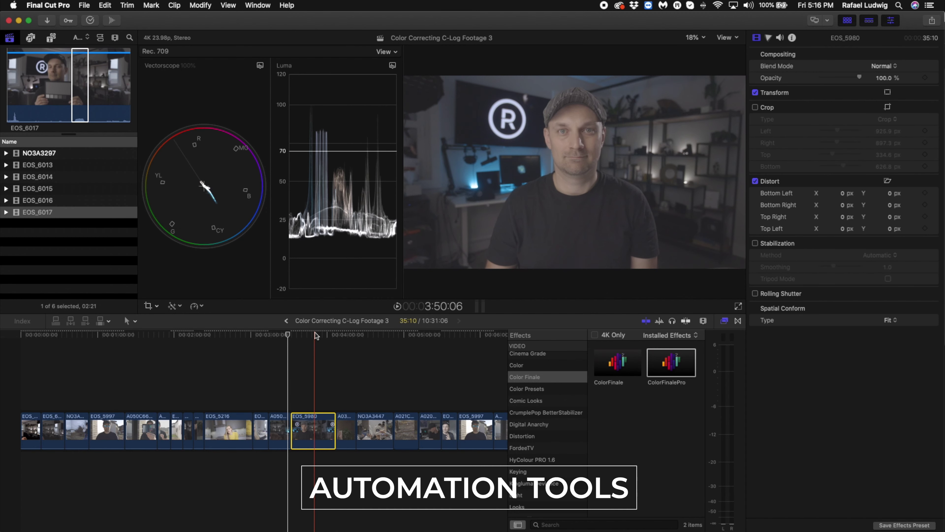
- Apply ColorFinalePro to clip EOS_5980 and set its Color Profile to Assume Log
click(316, 334)
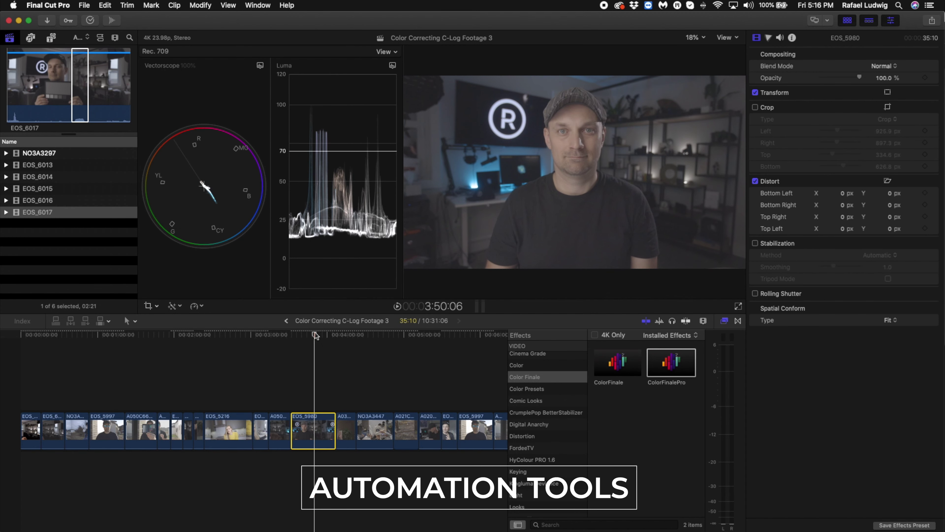
double_click(674, 369)
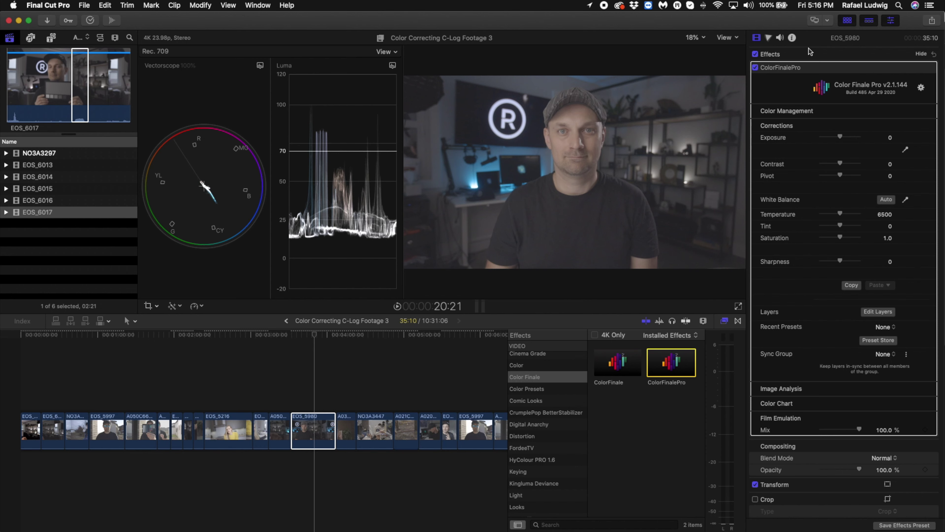
mouse_move(796, 112)
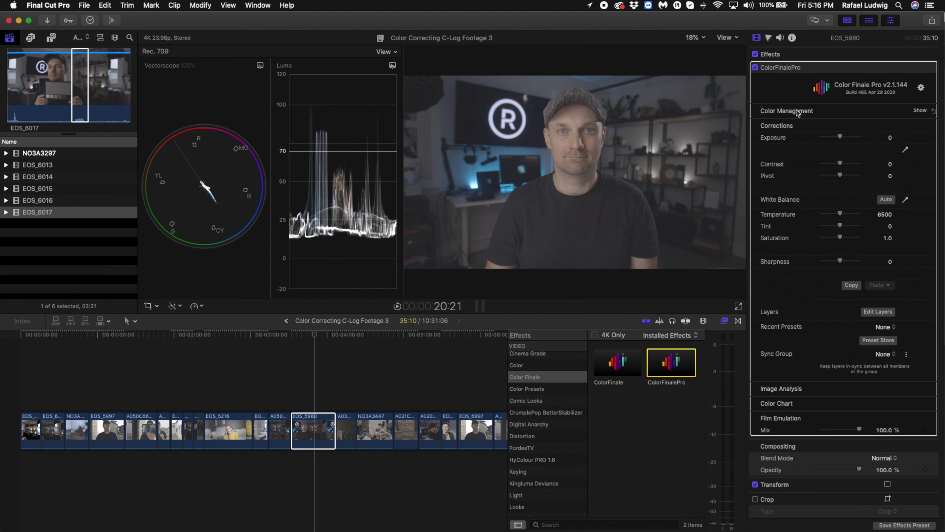
click(920, 111)
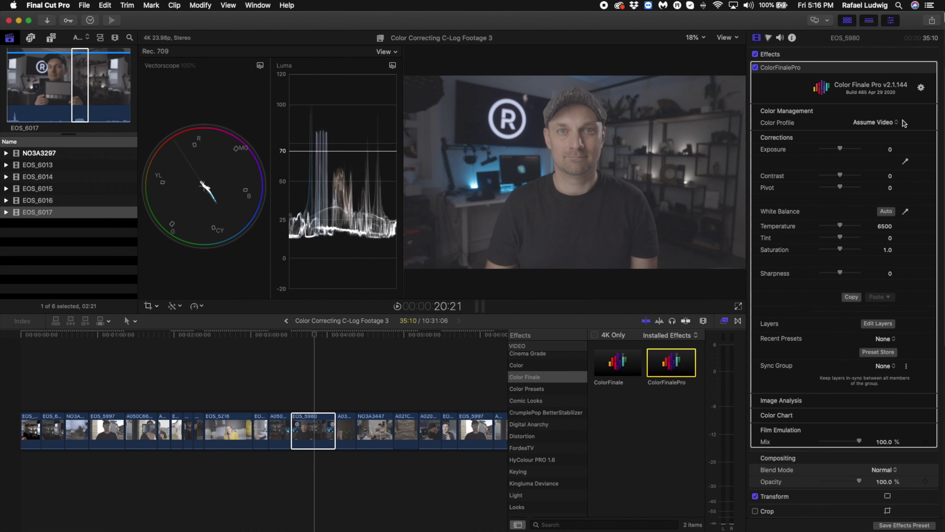
click(883, 124)
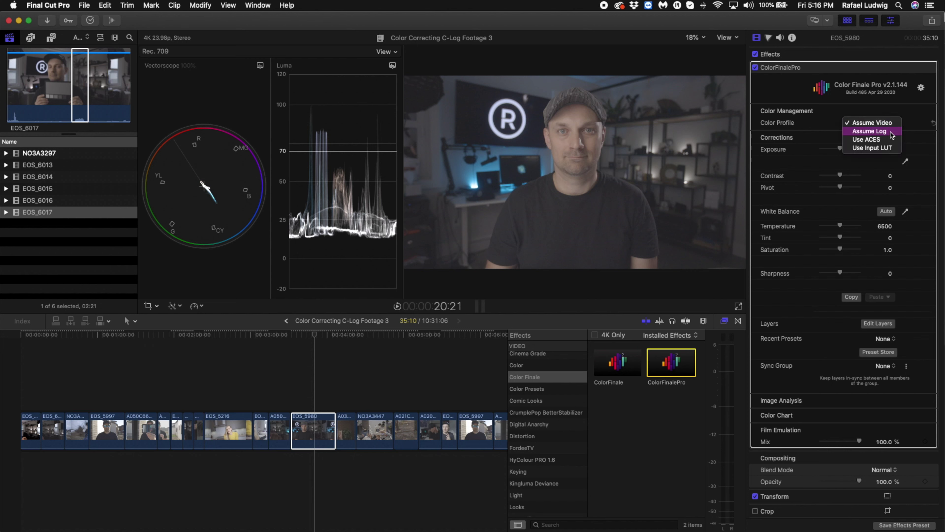
click(891, 133)
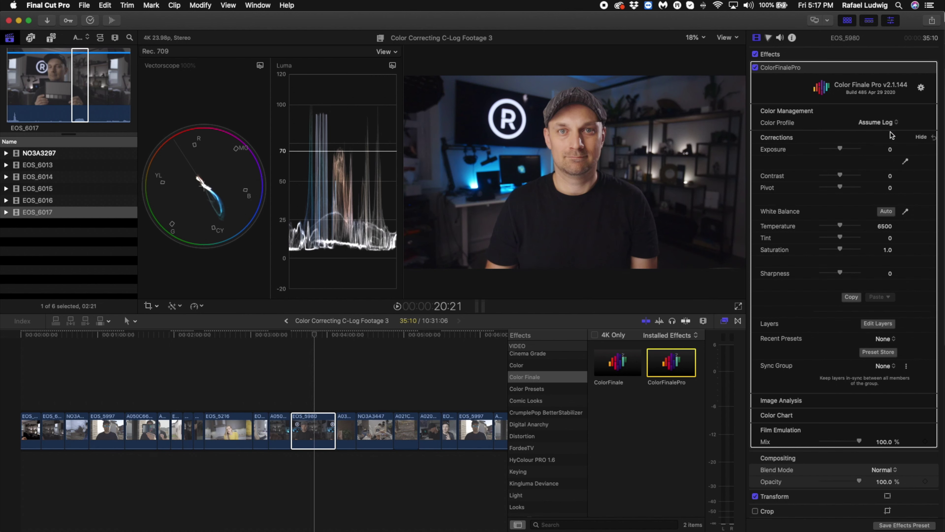
click(891, 132)
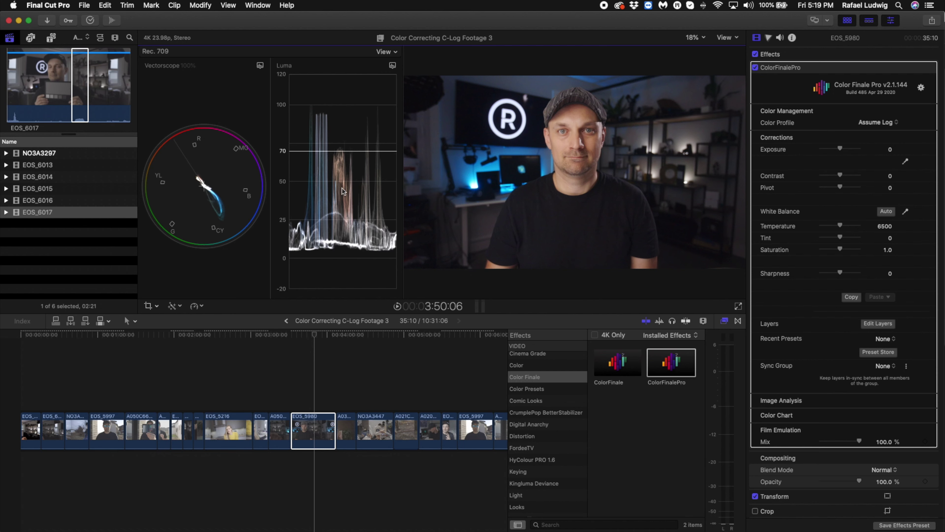
scroll(759, 513, down, 1)
- With Crop on for a skin close-up, drag Tint toward -10, then turn Crop off and undo
click(755, 508)
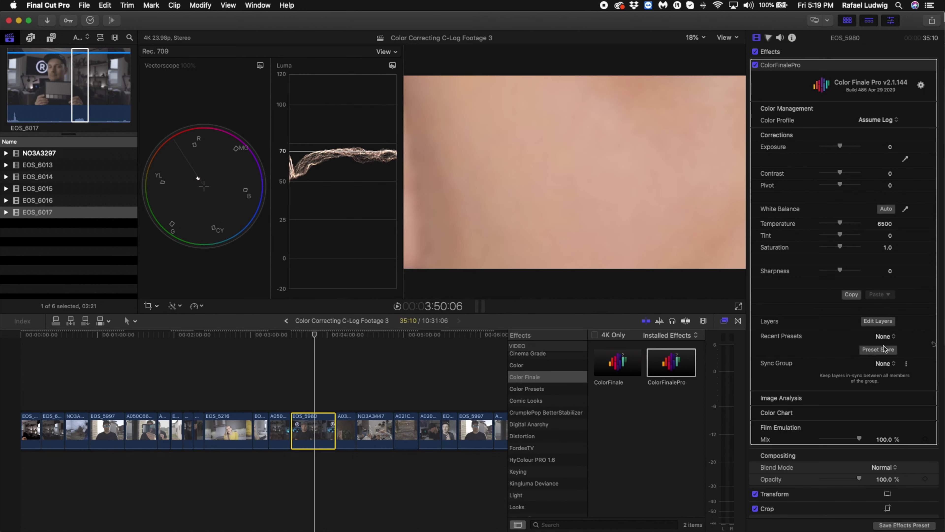
drag(842, 237, 840, 238)
click(888, 508)
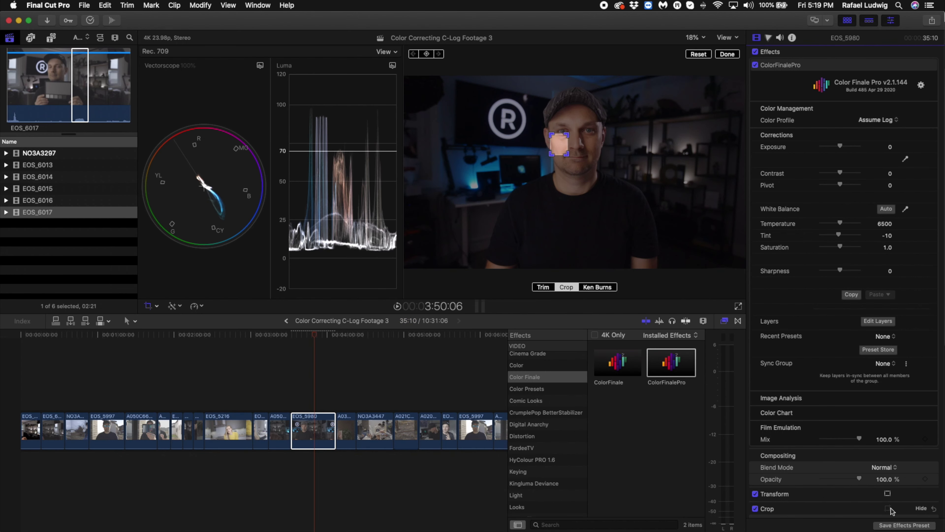
click(889, 508)
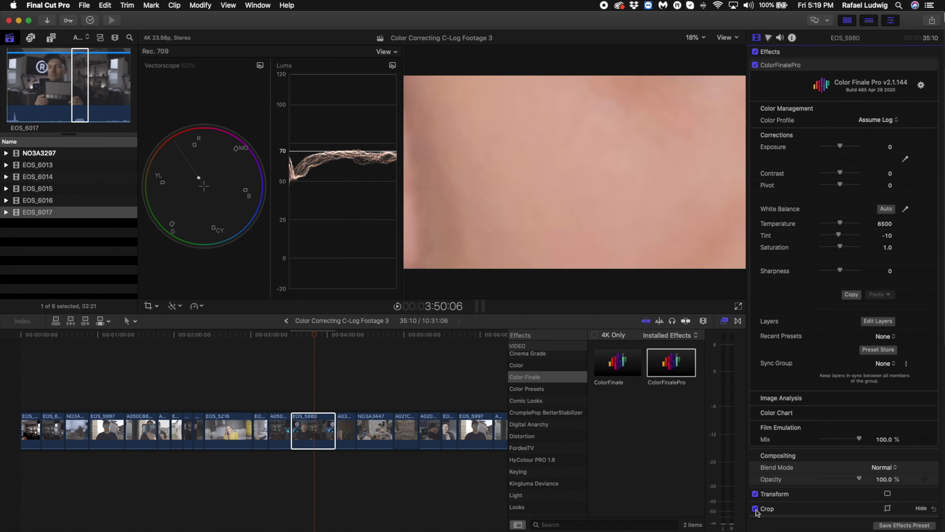
click(755, 508)
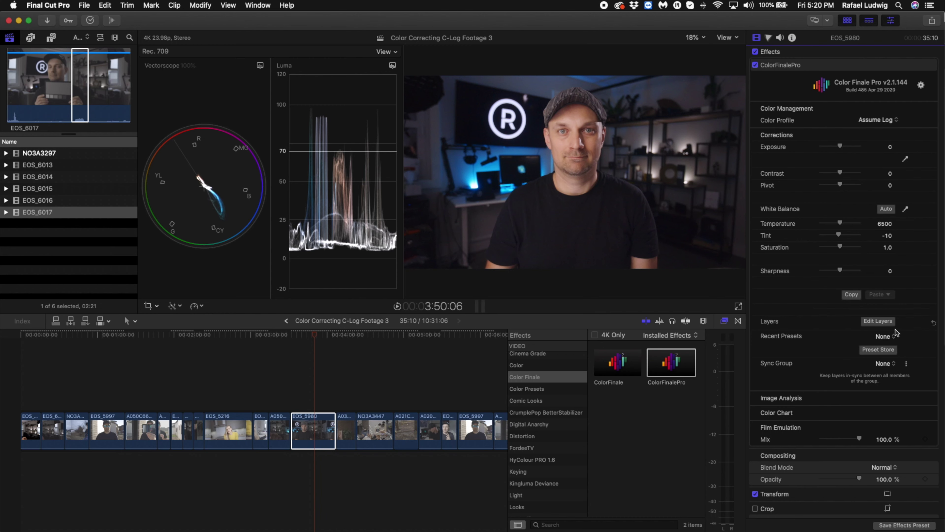
key(super+z)
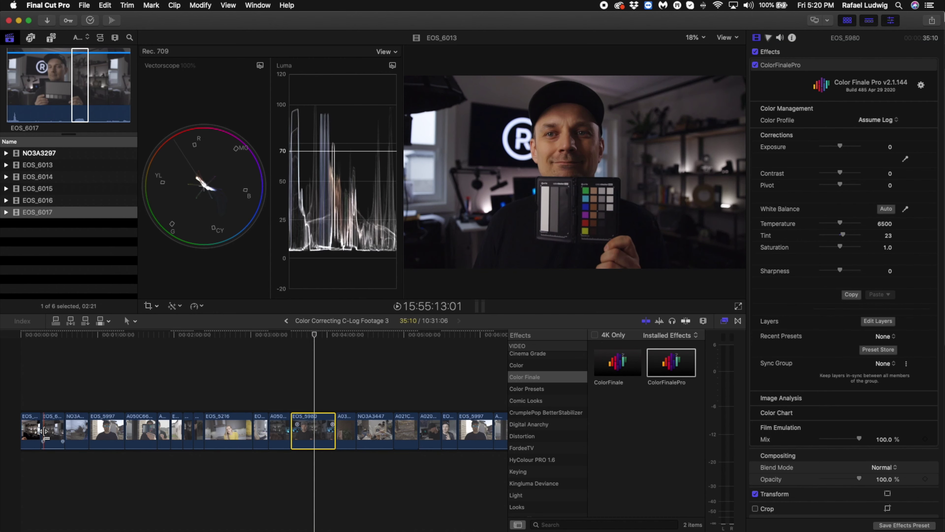
- Select grey-card clip EOS_6015 at the timeline start and apply ColorFinalePro to it
click(29, 335)
click(33, 434)
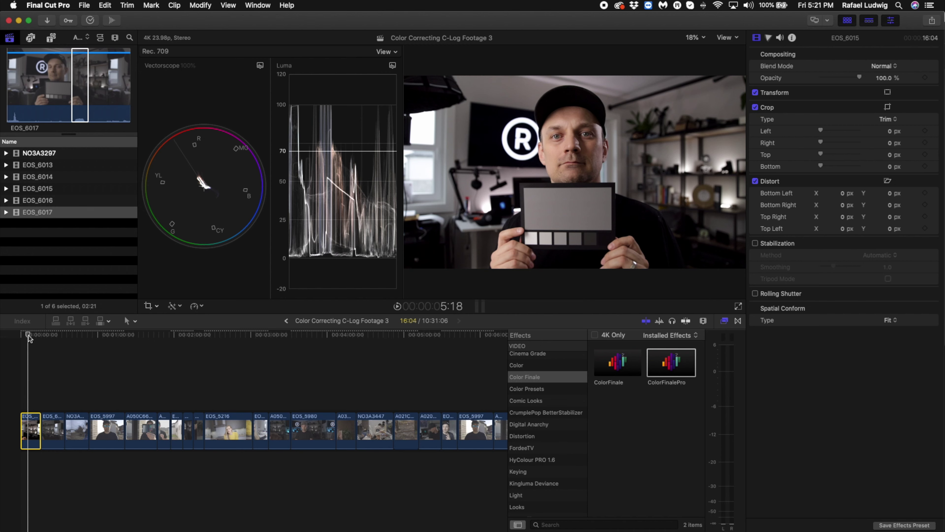
click(671, 364)
double_click(671, 364)
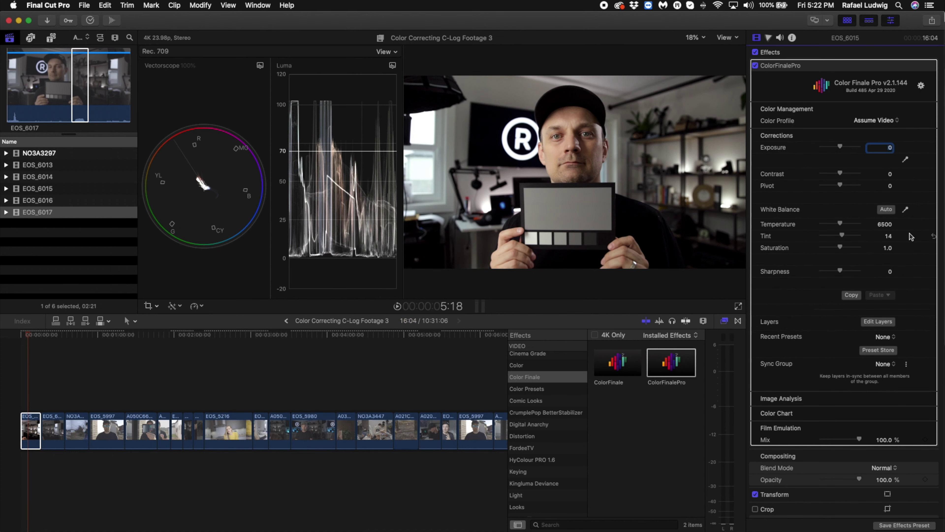
- White-balance EOS_6015 on the grey card (eyedropper, then Auto) and lower Exposure to -0.2
click(887, 210)
click(905, 210)
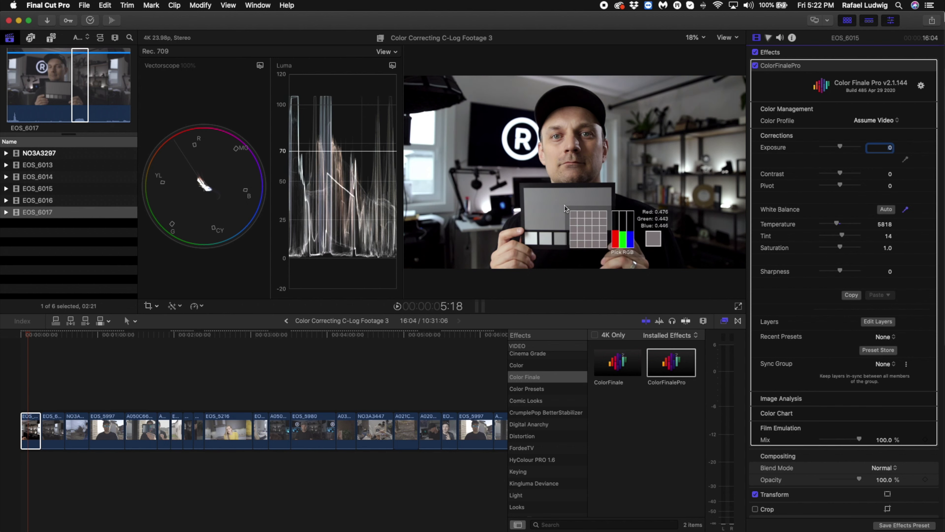
click(565, 206)
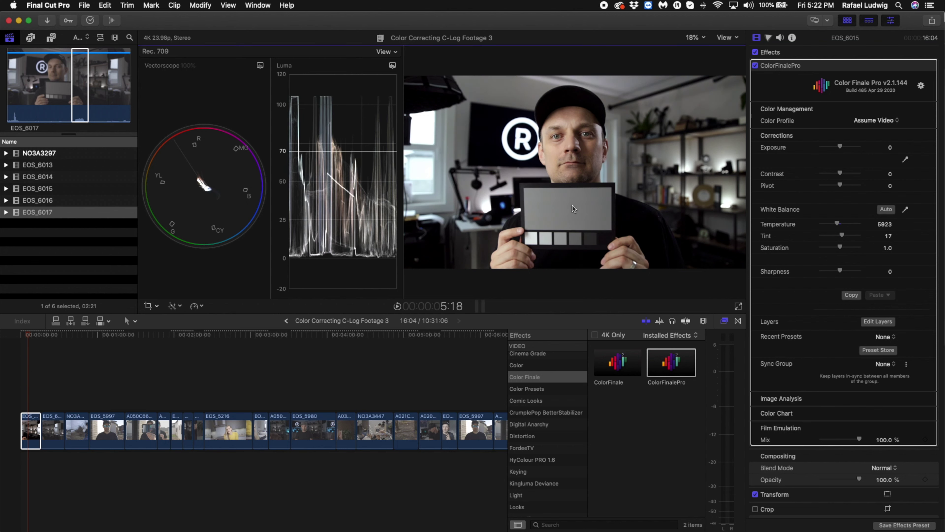
click(886, 210)
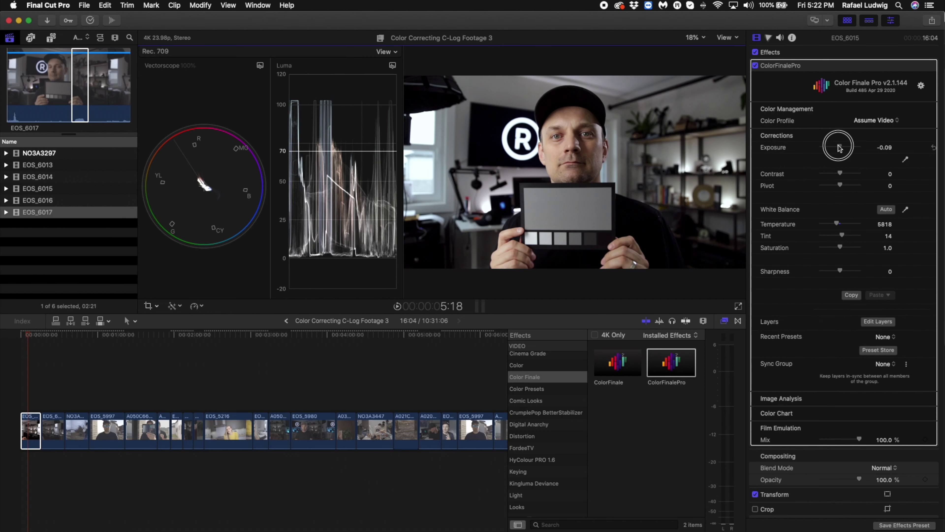
drag(840, 148, 841, 177)
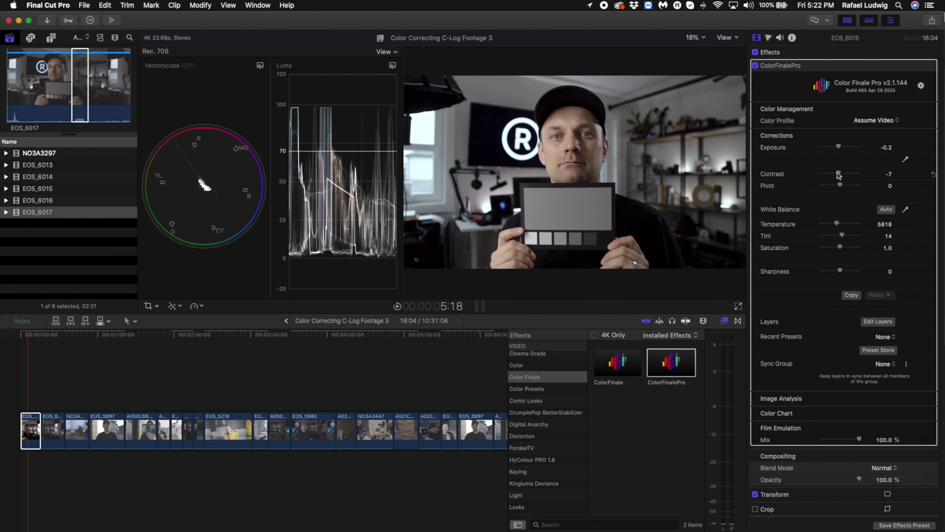
- Crop to a skin patch and set Tint 1, Saturation 1.18 and Exposure -0.15
click(755, 508)
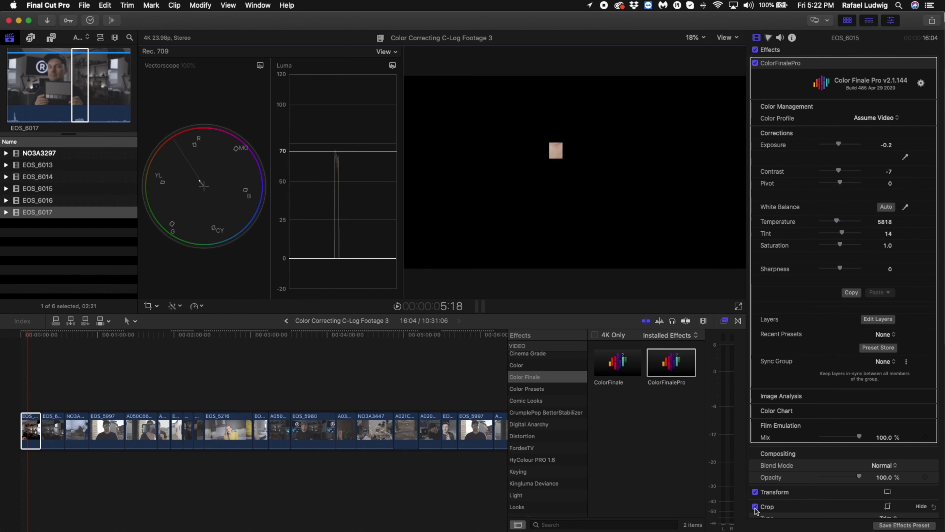
drag(843, 234, 842, 236)
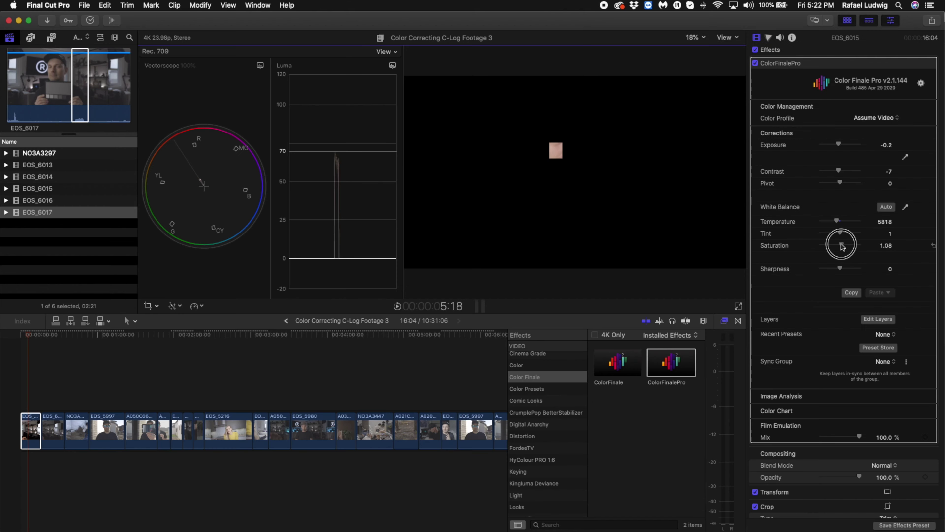
click(843, 245)
drag(843, 245, 844, 245)
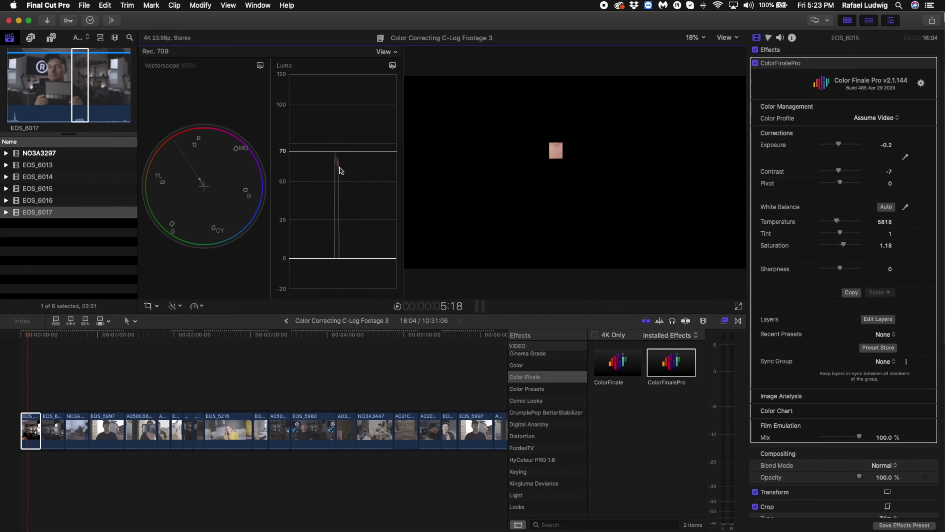
click(840, 145)
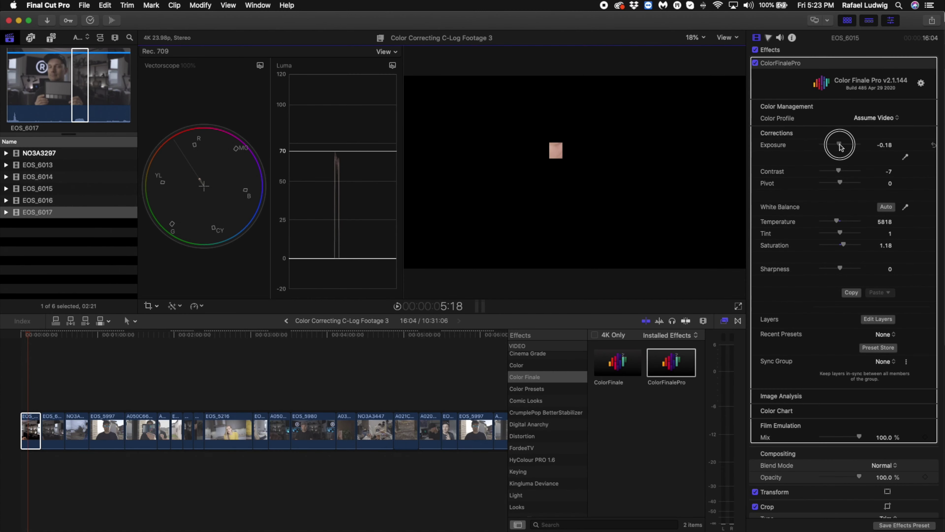
drag(840, 143, 840, 146)
click(756, 507)
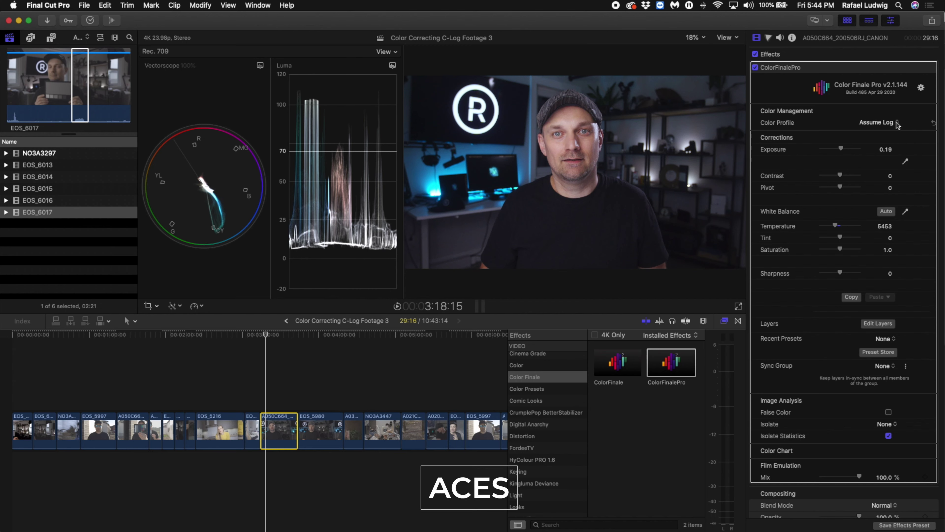
- Delete the old ColorFinalePro from A050C664, reapply it, and set Color Profile to Use ACES
click(843, 68)
key(Delete)
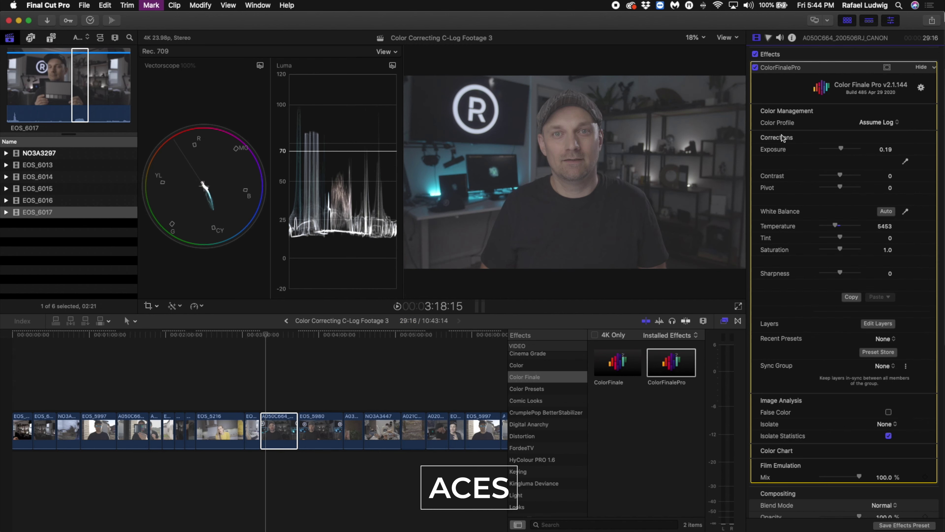
double_click(677, 369)
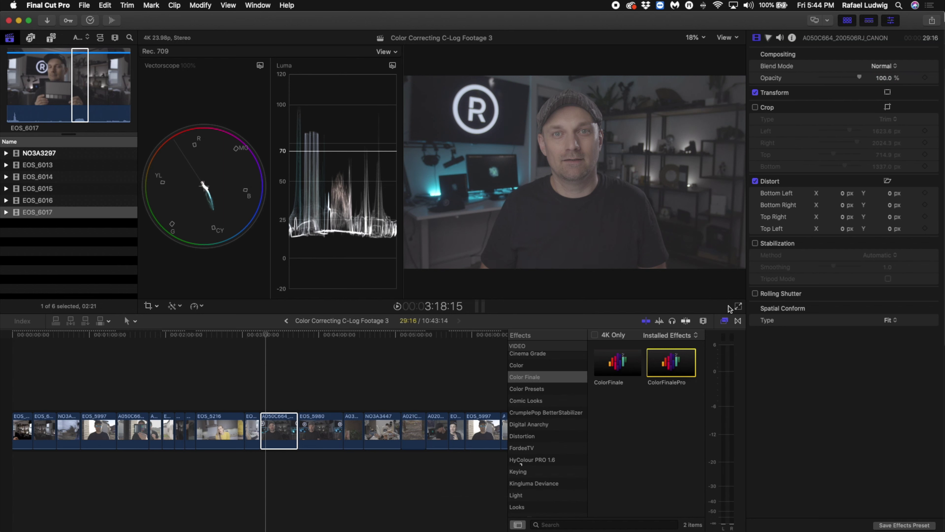
click(881, 124)
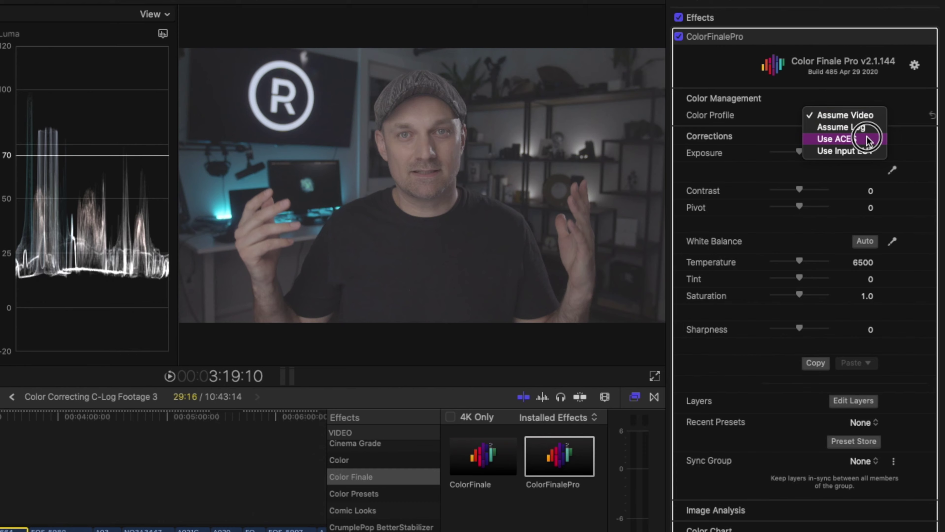
click(870, 141)
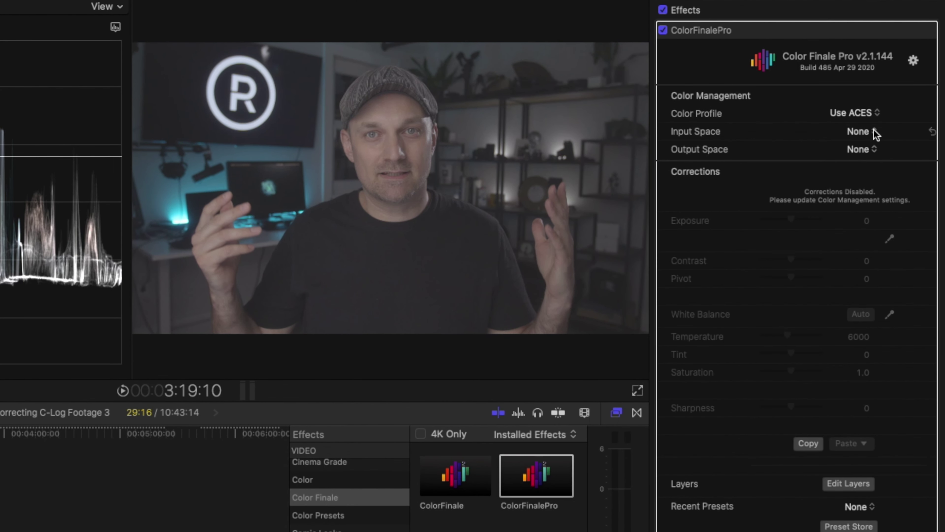
- Choose Canon EOS C300 Mark II Log3 CinemaGamut TypeE D55 input and Rec709 100nits output
click(872, 131)
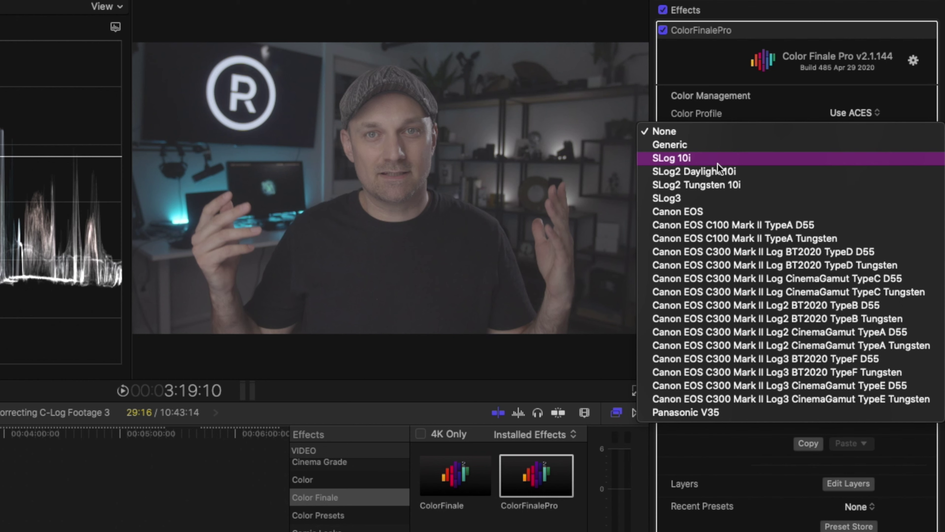
click(834, 384)
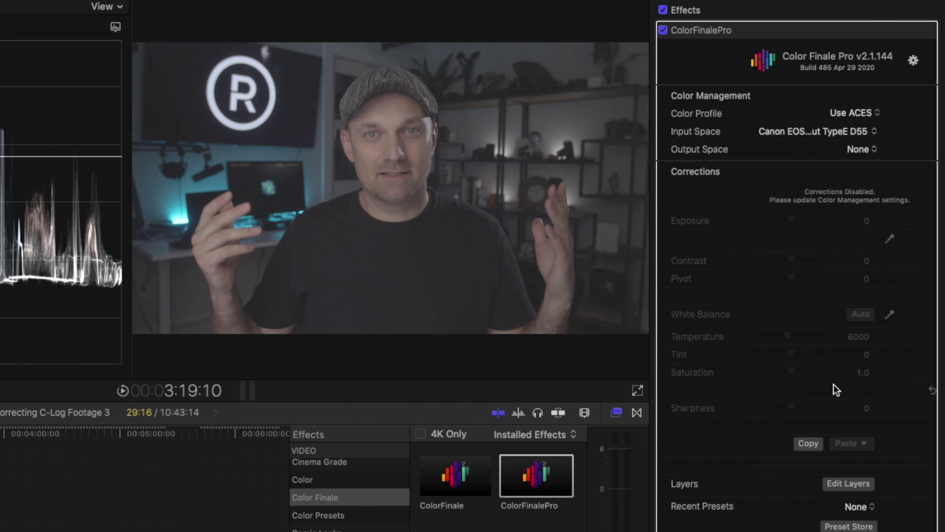
click(863, 151)
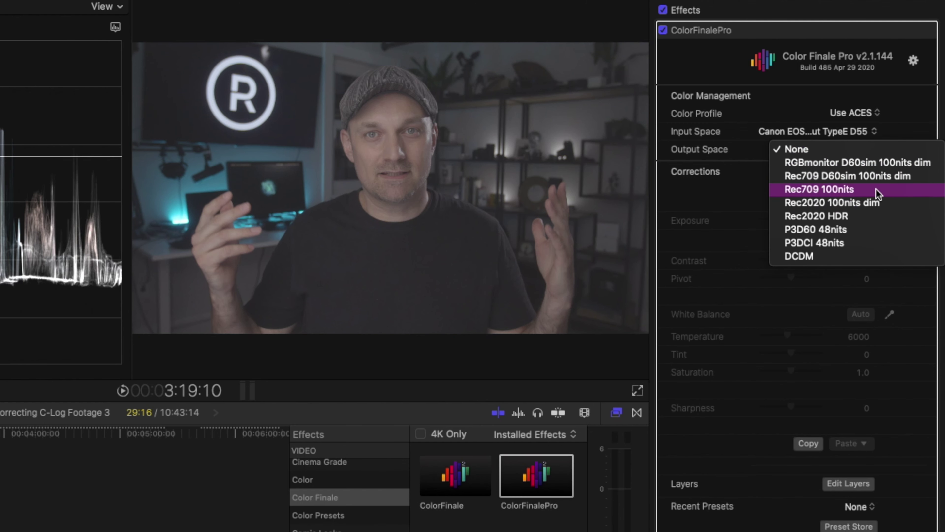
click(867, 189)
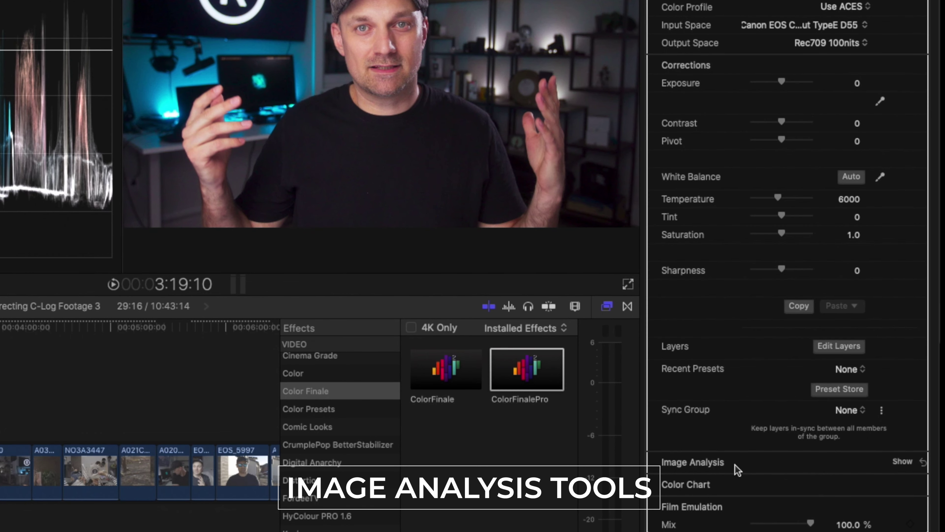
- Turn on False Color with the IRE reference chart visible and lower Exposure to -0.25
click(902, 462)
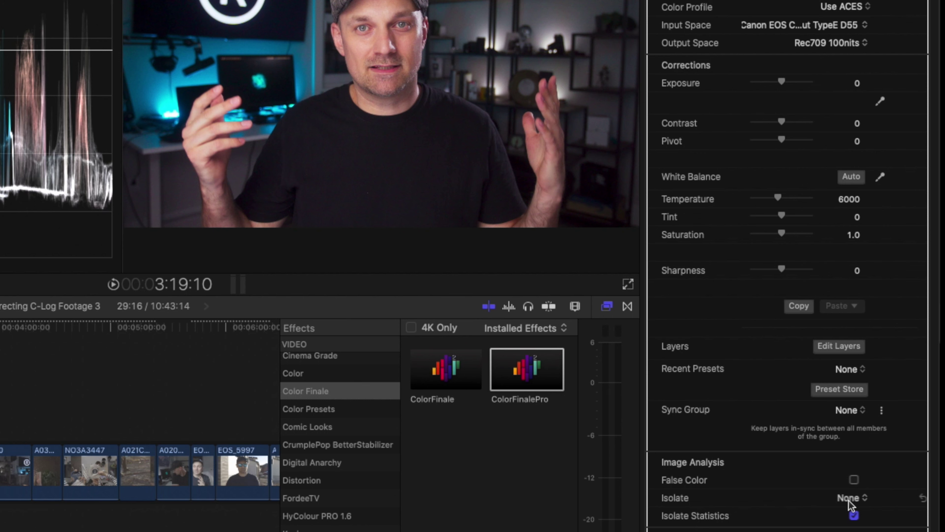
click(853, 479)
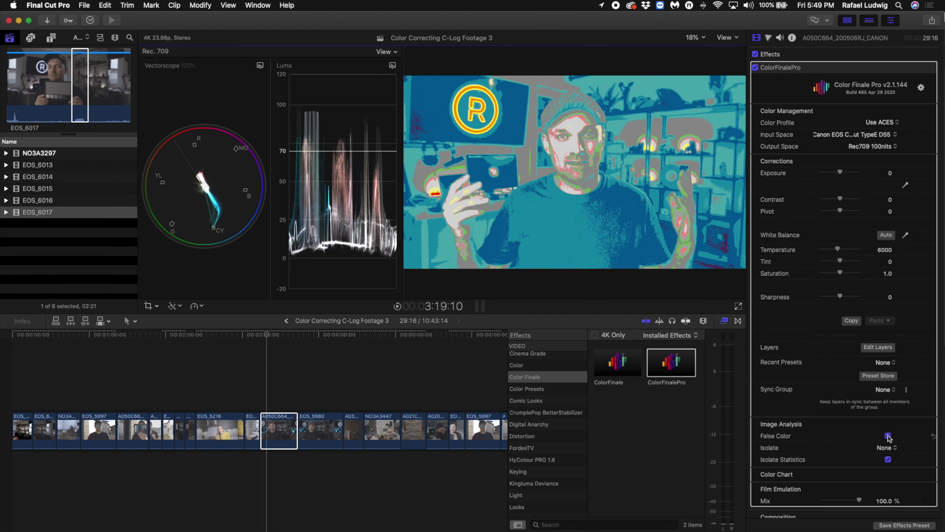
key(super+Tab)
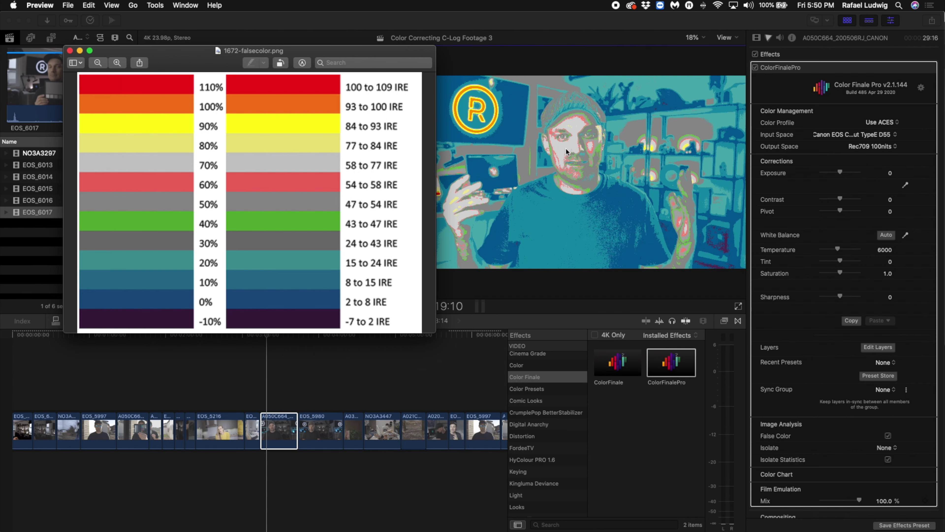
drag(358, 52, 372, 285)
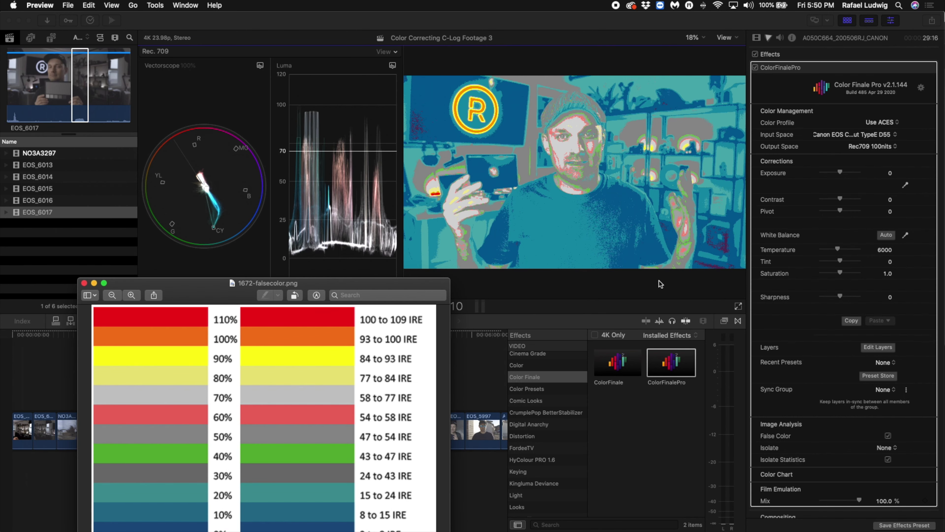
drag(840, 172, 840, 173)
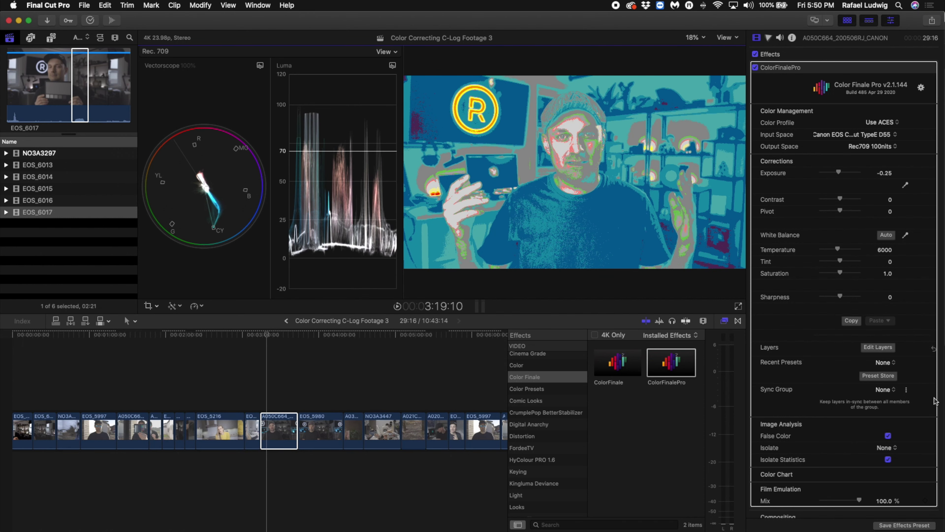
- Turn False Color off and place a Rectangle isolation on the forehead
click(888, 435)
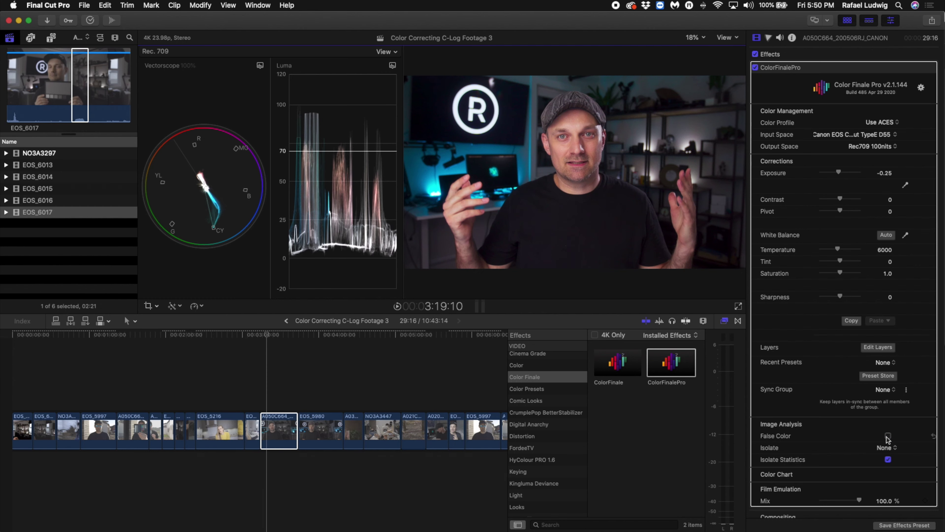
click(893, 449)
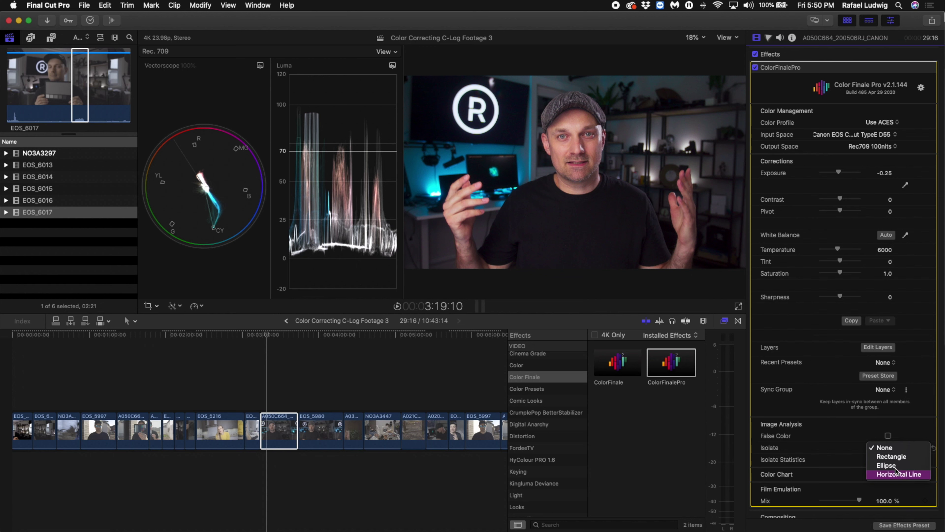
click(894, 456)
drag(581, 147, 562, 151)
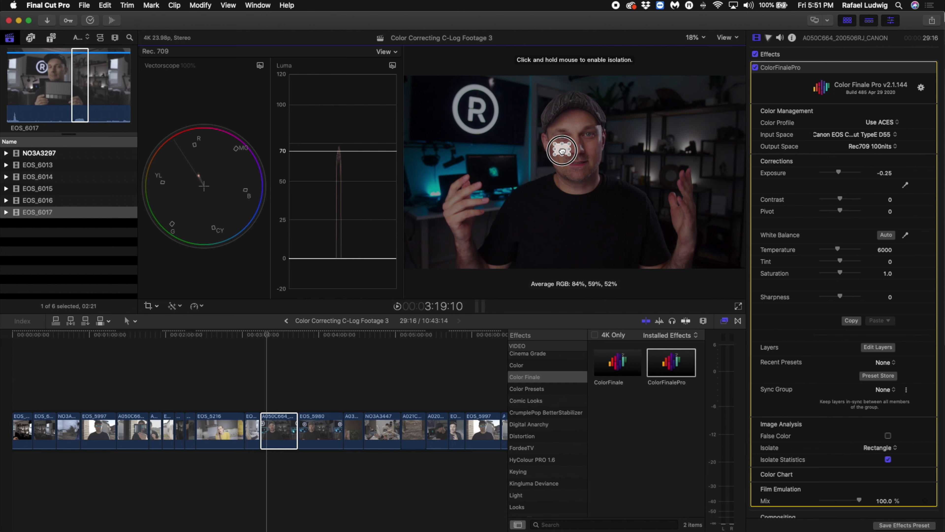
mouse_move(563, 152)
mouse_down()
mouse_move(592, 151)
mouse_move(563, 152)
mouse_up()
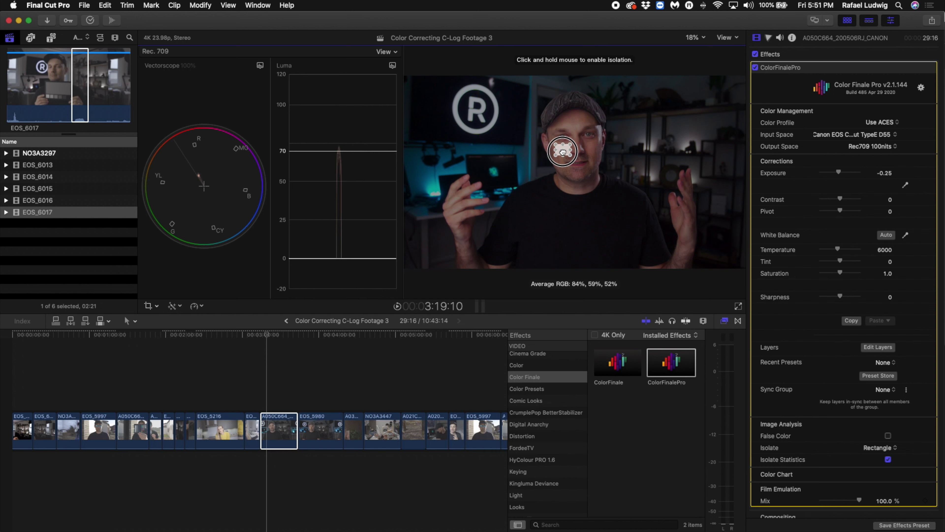
- Compare the isolated skin scopes (Average RGB 84%, 59%, 52%) with the full image
drag(562, 152, 562, 151)
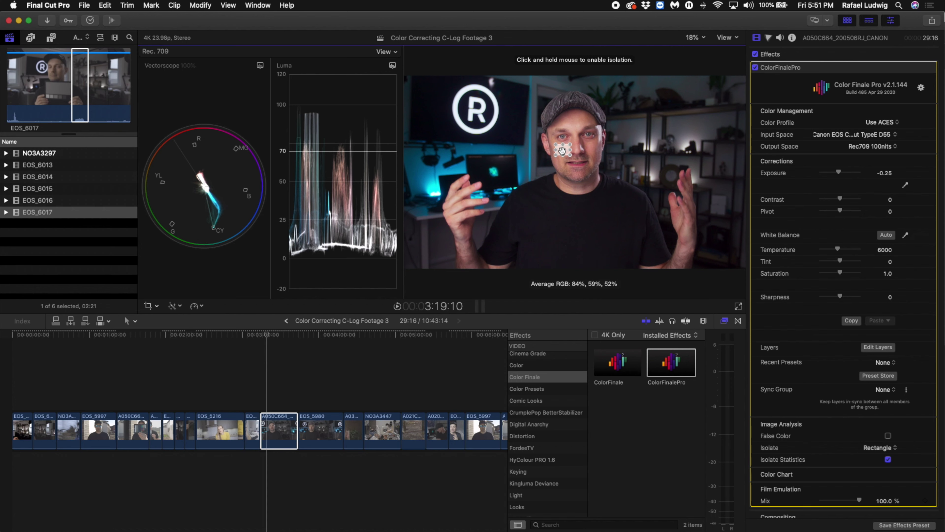
drag(562, 150, 562, 151)
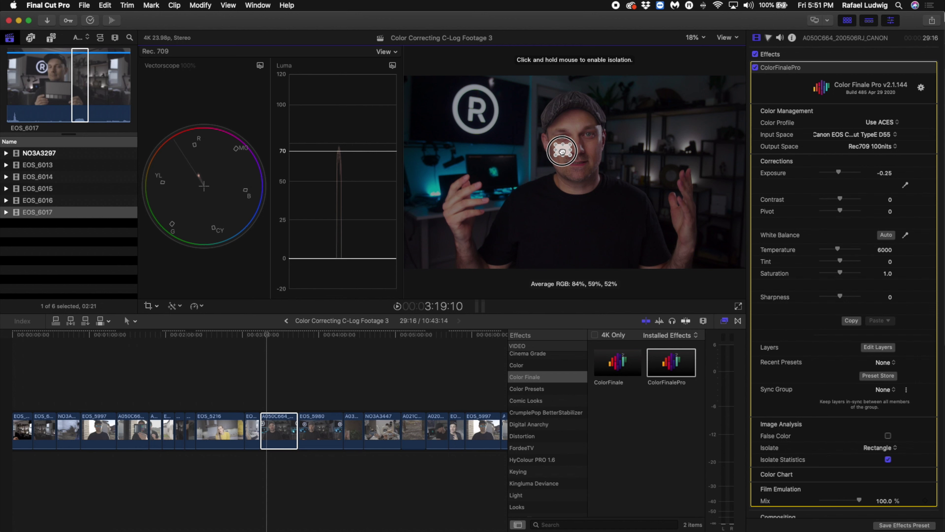
drag(562, 150, 563, 150)
drag(562, 151, 562, 150)
- Switch isolation to an Ellipse enlarged over the lower face and raise Tint to 6
click(887, 450)
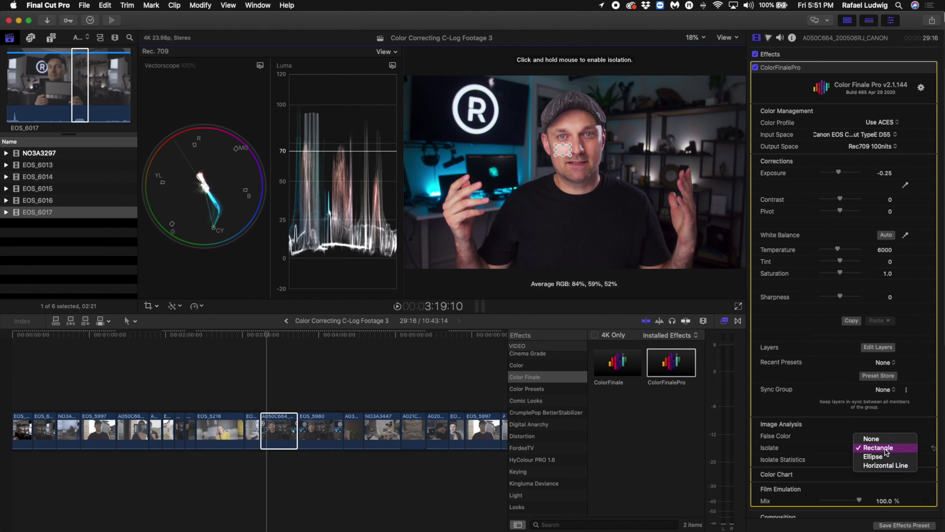
click(886, 457)
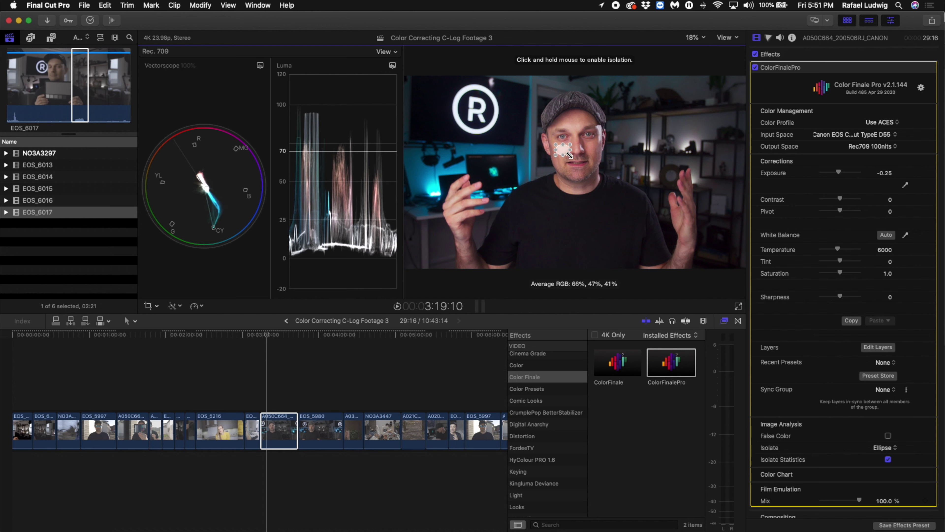
drag(570, 155, 603, 173)
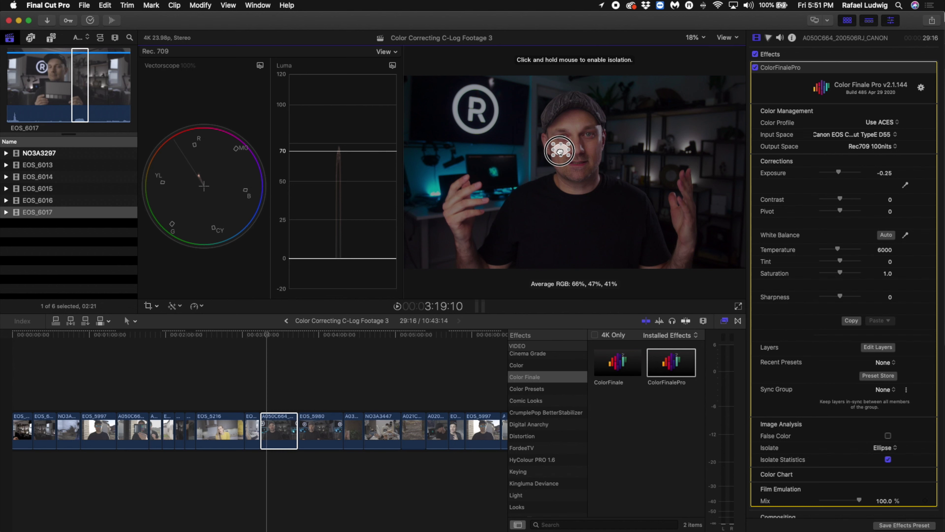
drag(560, 151, 560, 151)
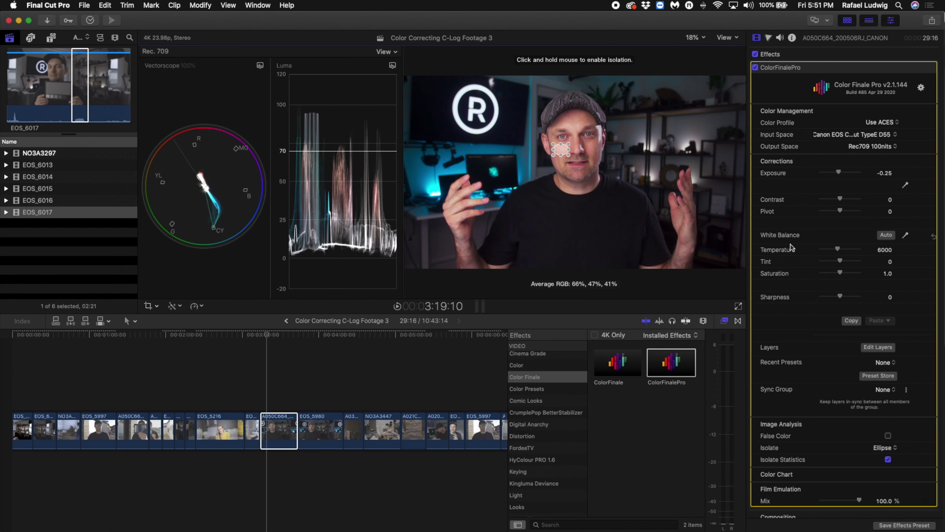
drag(840, 261, 842, 262)
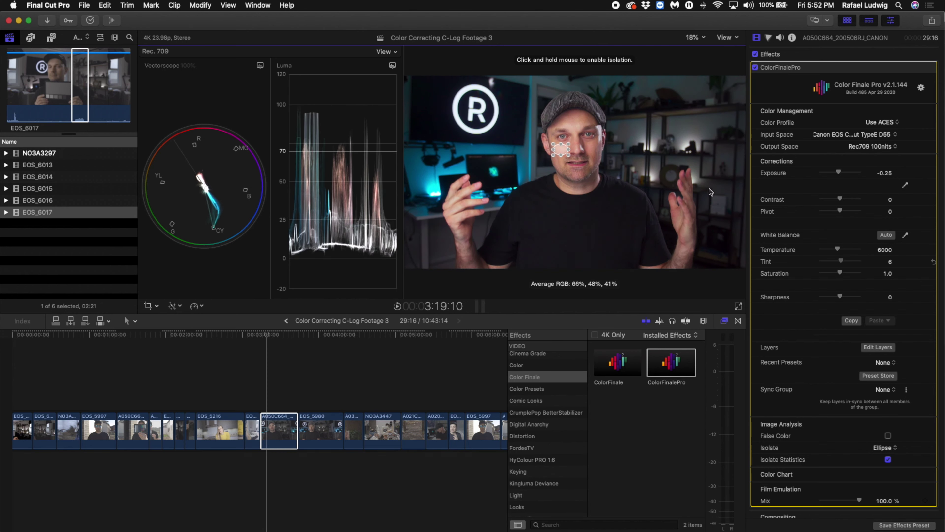
mouse_move(560, 149)
mouse_down()
mouse_move(581, 170)
mouse_move(596, 134)
mouse_move(563, 154)
mouse_up()
- Remove the isolation shape, then restore the ellipse over the face (Average RGB 35%, 25%, 23%)
click(885, 448)
click(893, 469)
click(885, 448)
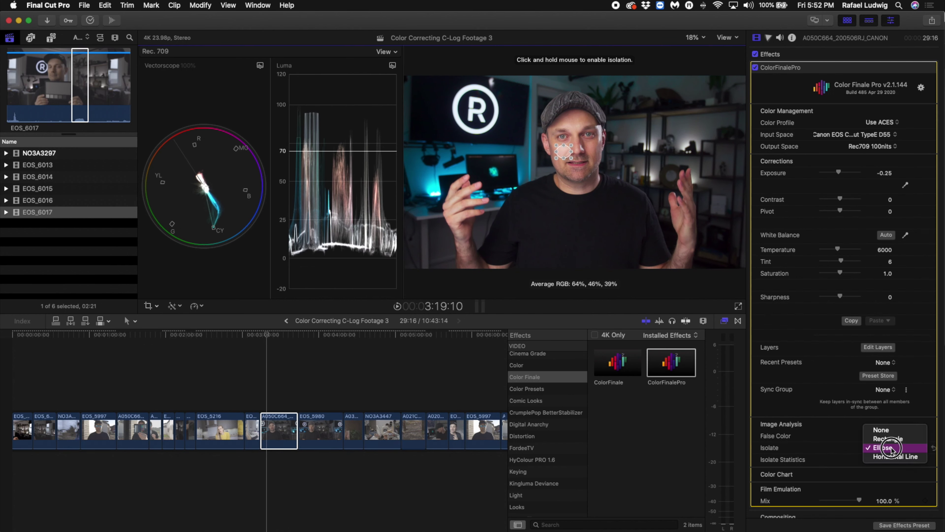
click(882, 431)
click(893, 449)
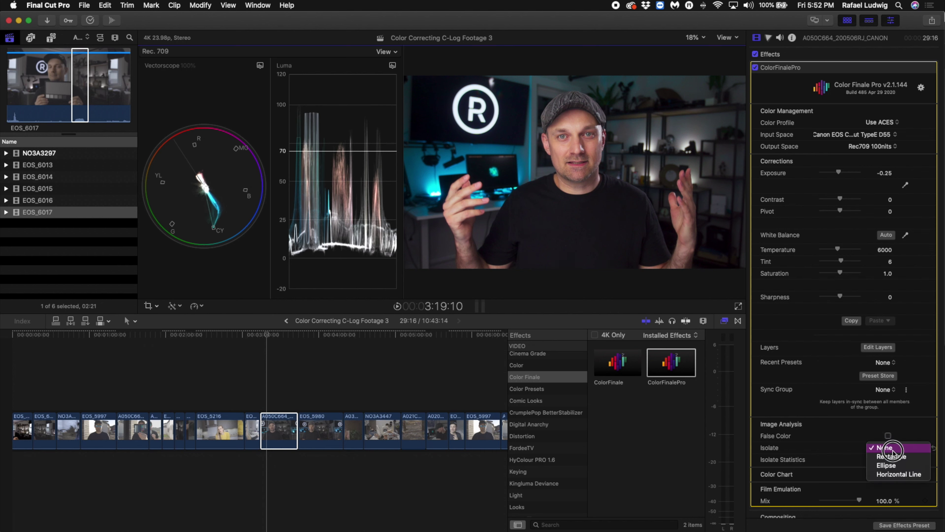
click(888, 466)
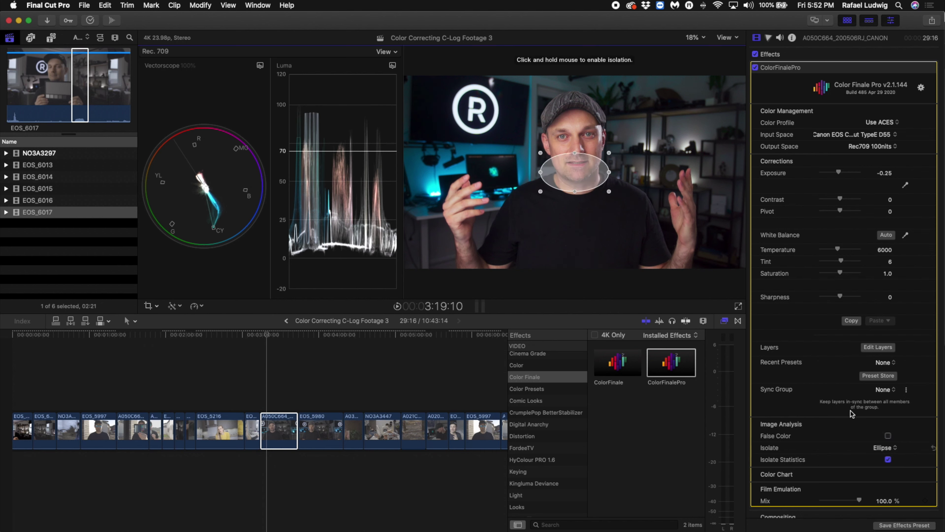
click(886, 448)
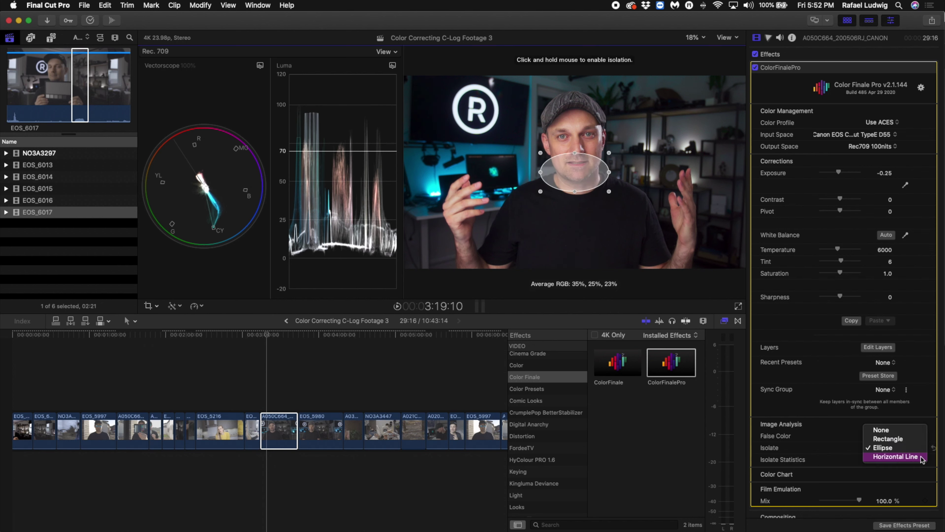
- Isolate a horizontal line and sweep it from forehead to hands, settling across the face at about 17%, 24%, 28%
click(922, 457)
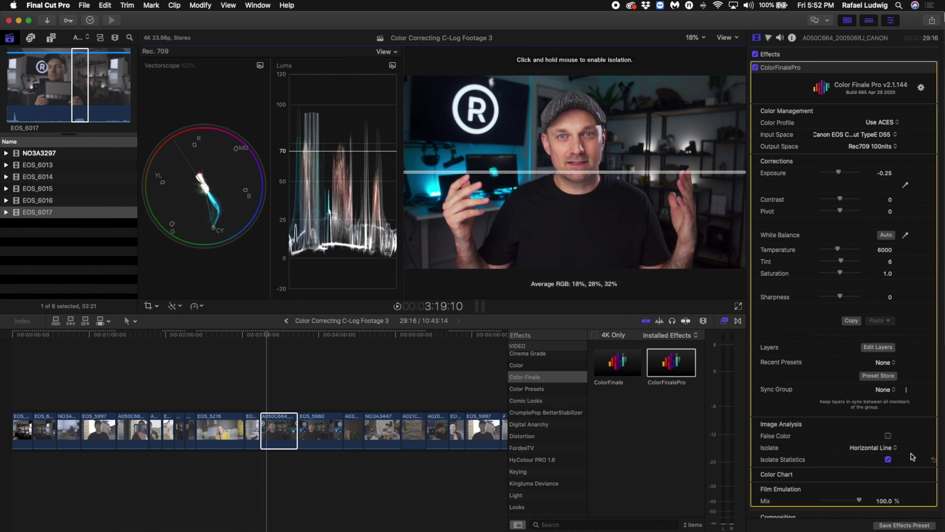
drag(577, 172, 584, 121)
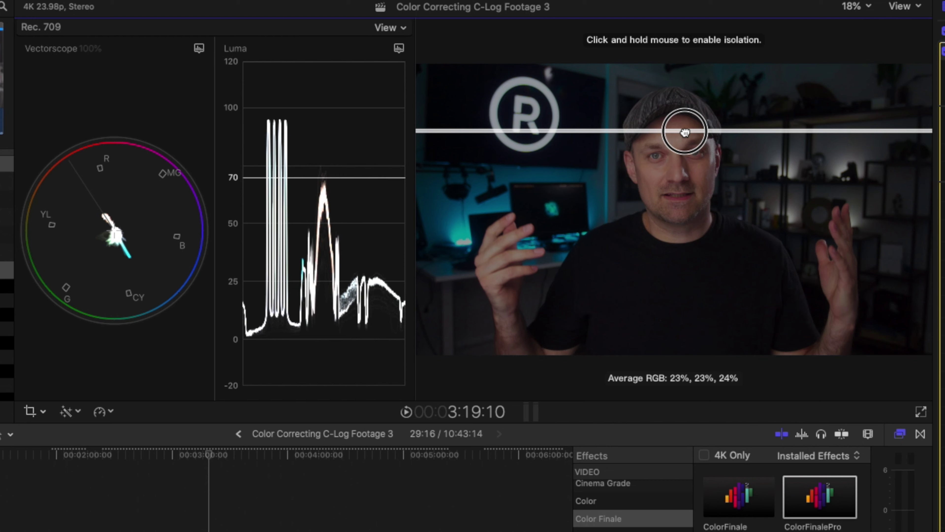
drag(685, 132, 469, 244)
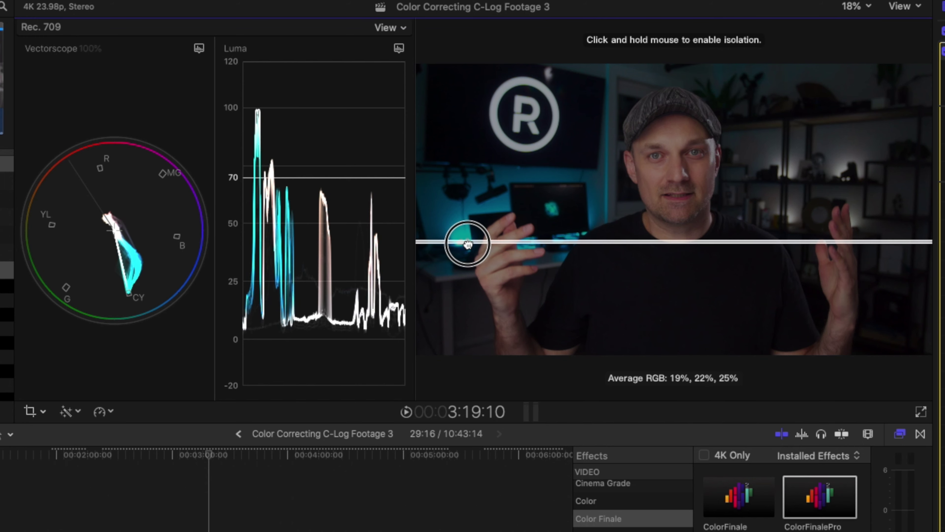
drag(794, 241, 674, 207)
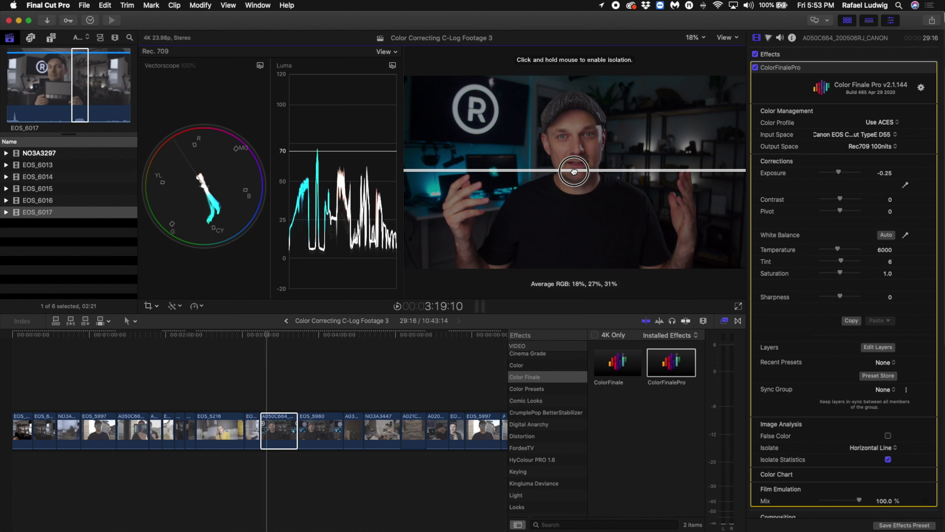
drag(574, 171, 575, 174)
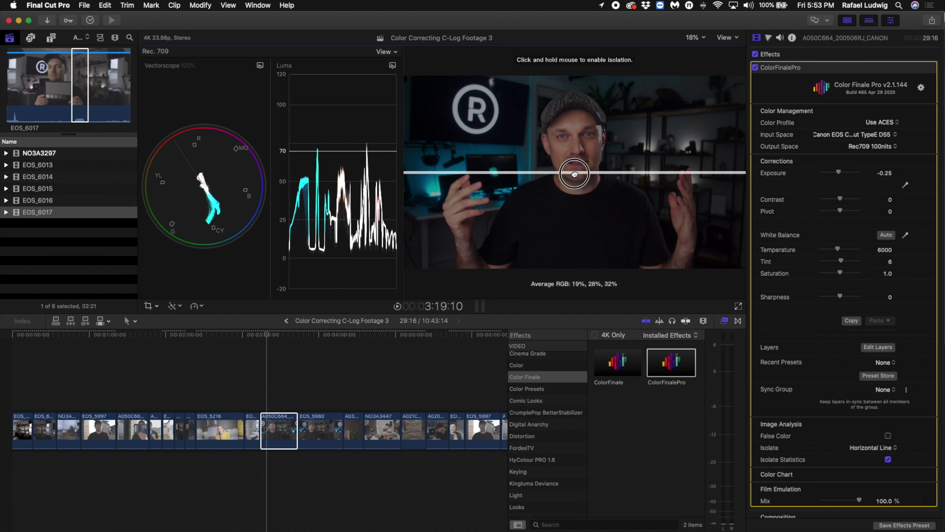
drag(575, 174, 575, 167)
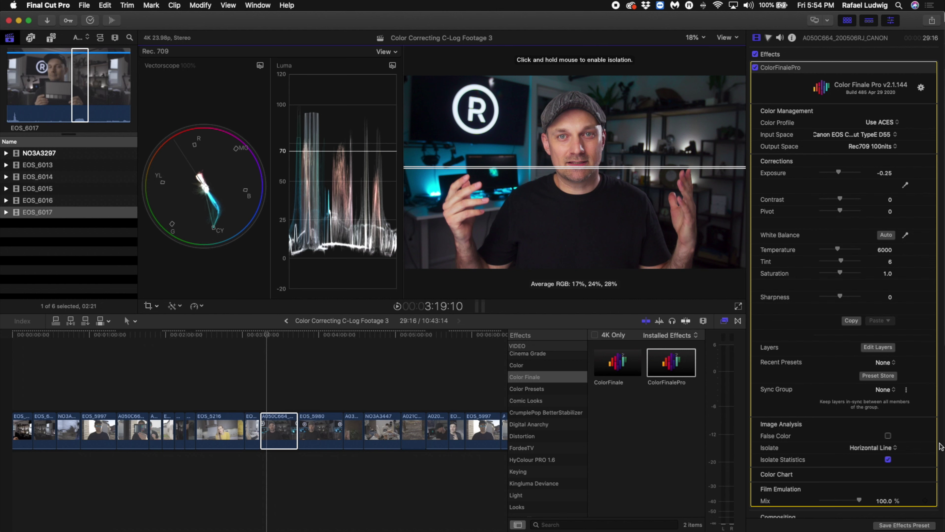
- Change the isolation shape to Ellipse and sample the face skin, reading about 64%, 46%, 39%
click(888, 460)
click(889, 460)
click(885, 447)
click(885, 417)
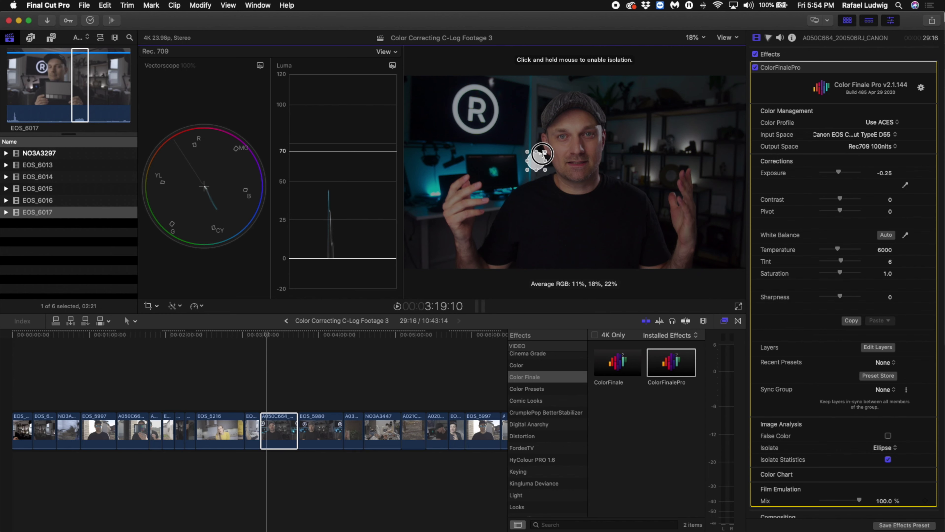
drag(541, 156, 560, 156)
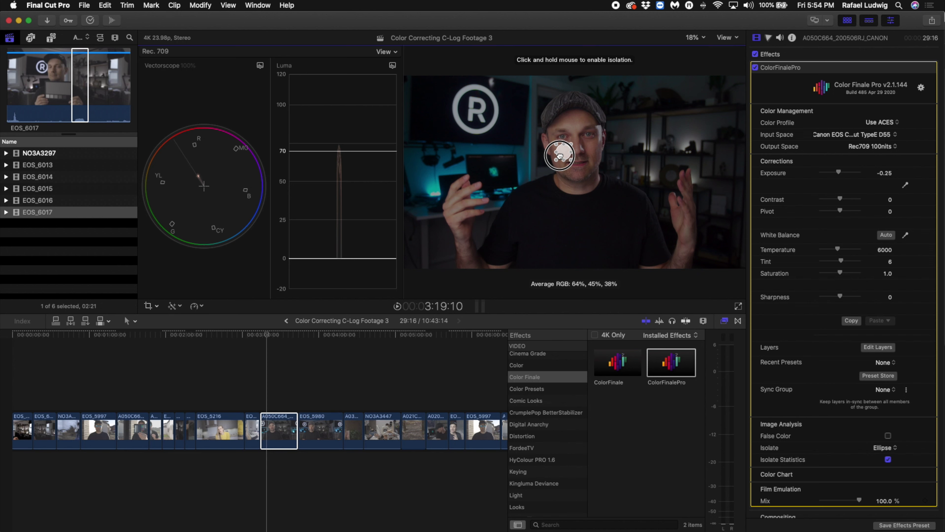
drag(560, 156, 559, 158)
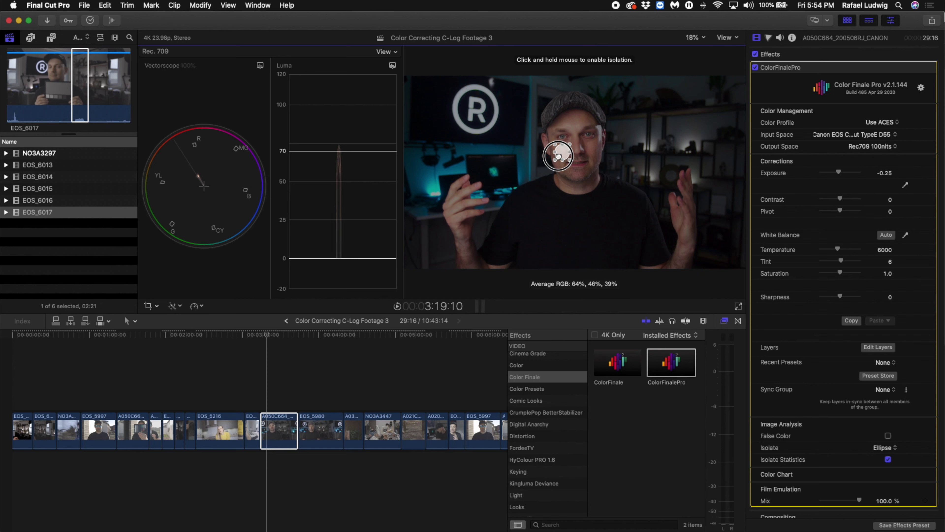
drag(558, 155, 558, 156)
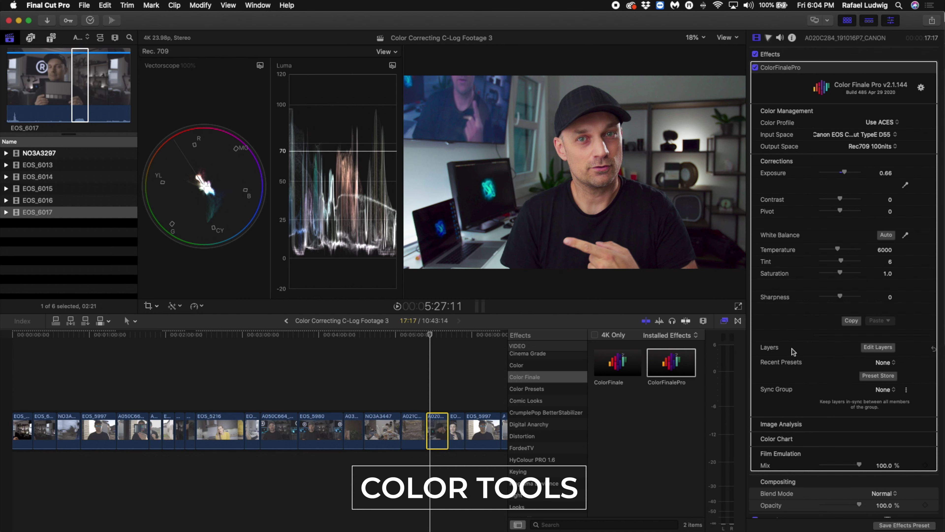
- Add a Color Wheels layer, tinting Lift slightly toward cyan and Gain slightly toward green
click(885, 349)
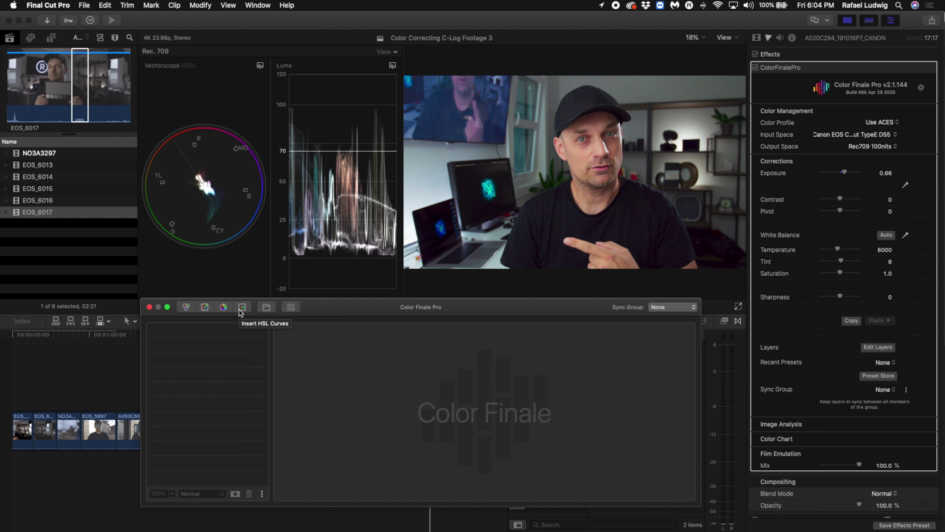
click(186, 307)
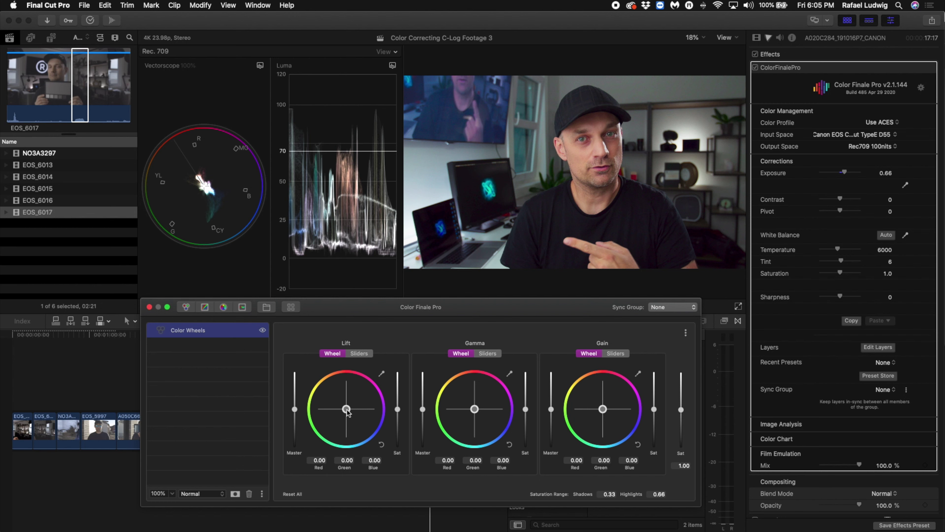
drag(347, 411, 346, 420)
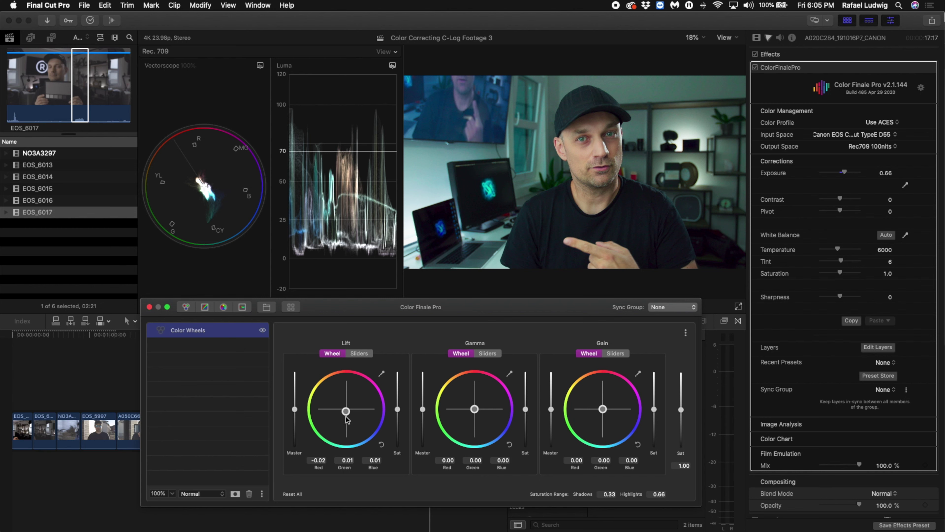
drag(604, 409, 602, 408)
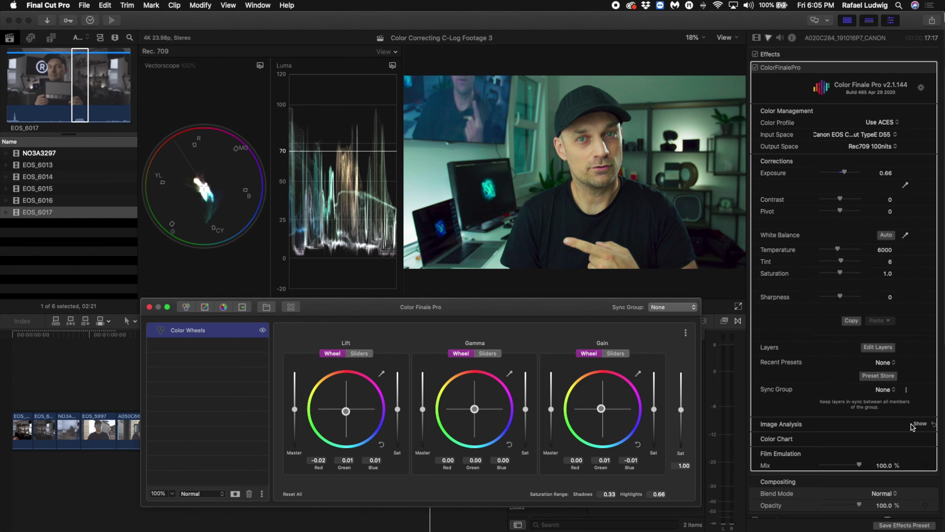
- Expand Image Analysis and set the isolation shape to Rectangle
click(921, 425)
click(886, 448)
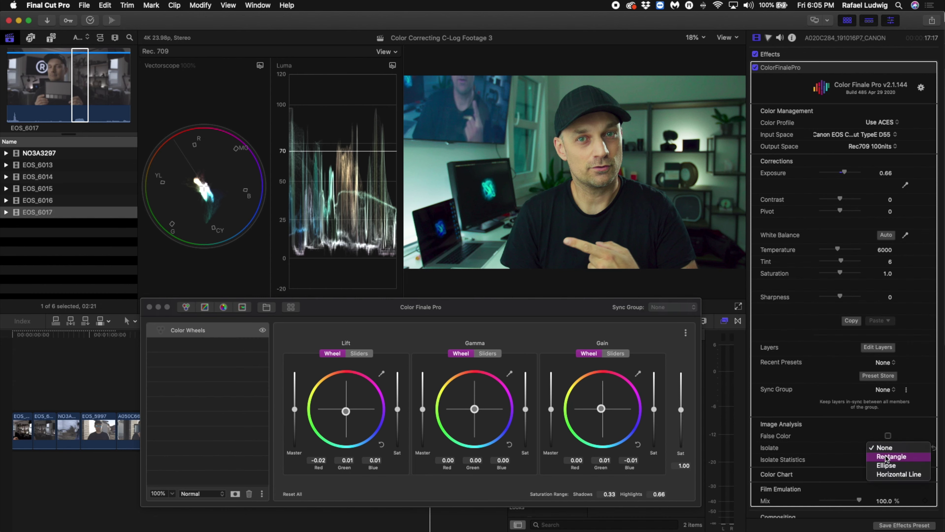
click(888, 455)
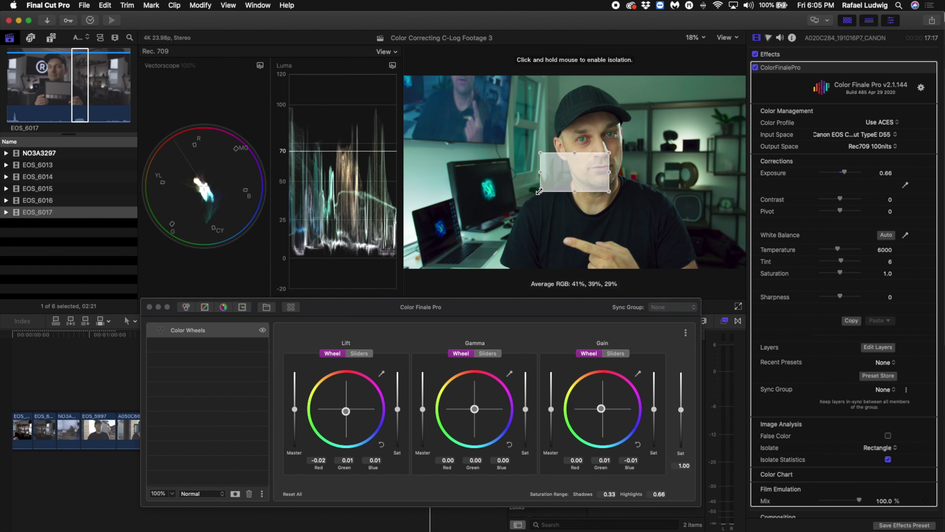
- Shrink the sampling rectangle onto the cheek, warm Gain slightly toward red, and test Lift balance values
drag(541, 190, 582, 160)
click(602, 408)
drag(605, 410, 606, 404)
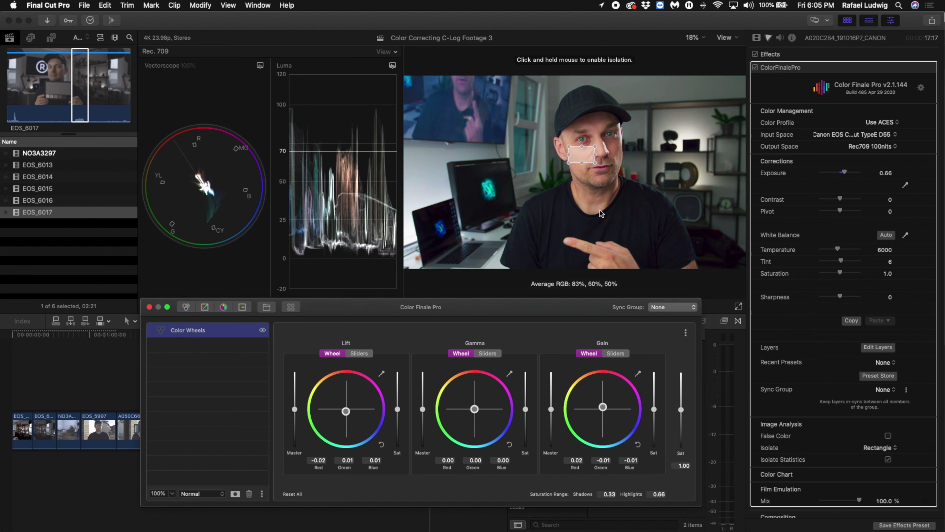
drag(582, 157, 582, 157)
click(654, 408)
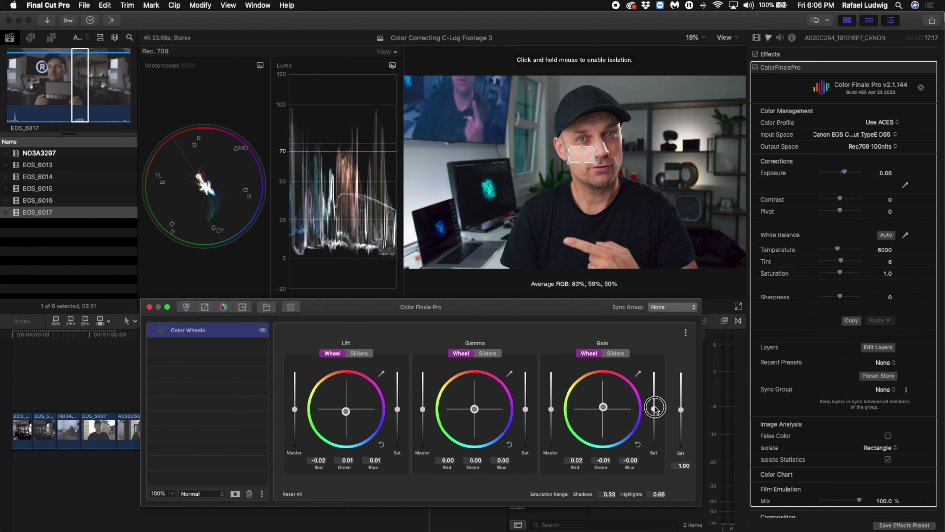
click(294, 453)
click(293, 453)
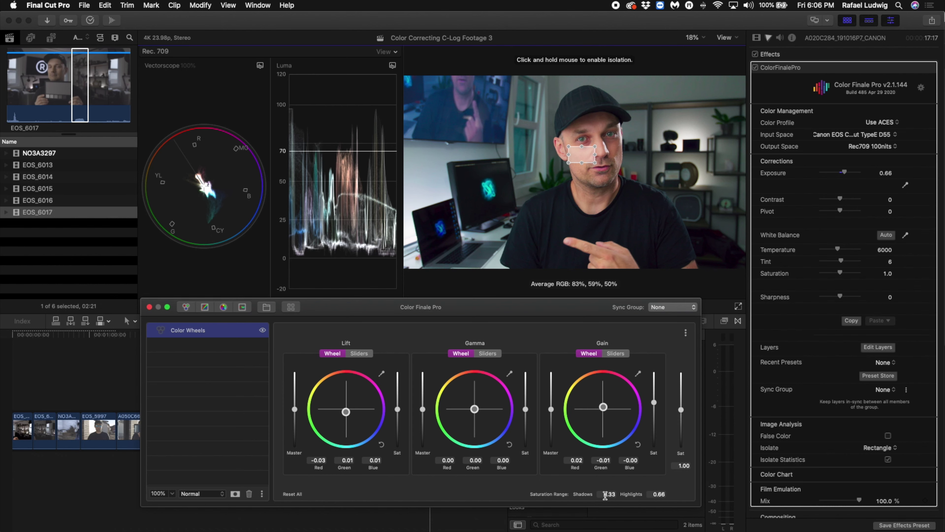
- Check the Gain green value, toggle Lift between RGB sliders and wheel, and compare with Color Wheels off
mouse_move(578, 495)
mouse_down()
mouse_move(589, 488)
mouse_move(578, 501)
mouse_up()
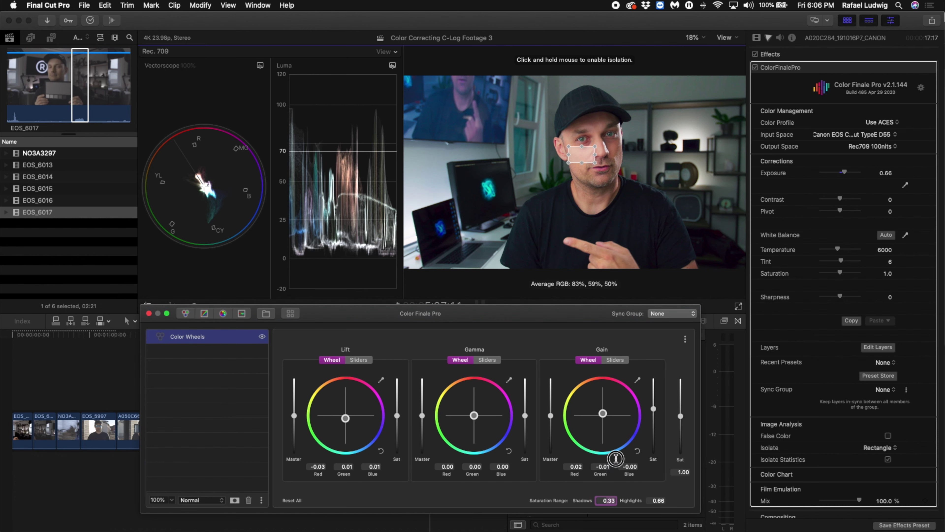
click(602, 467)
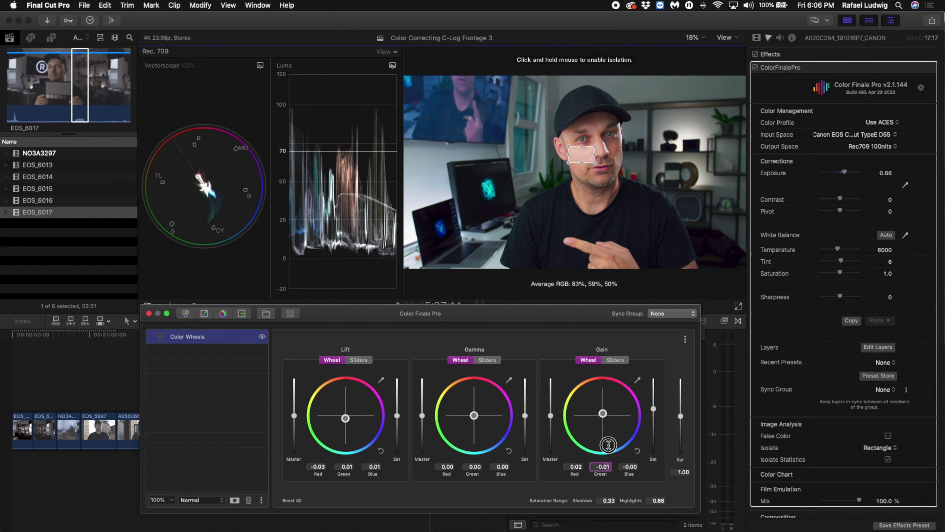
drag(556, 492, 555, 492)
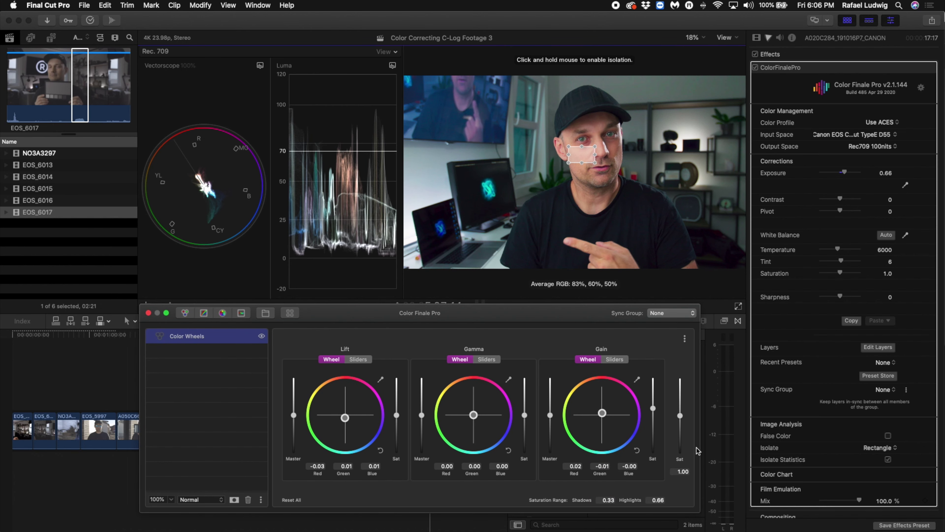
click(684, 339)
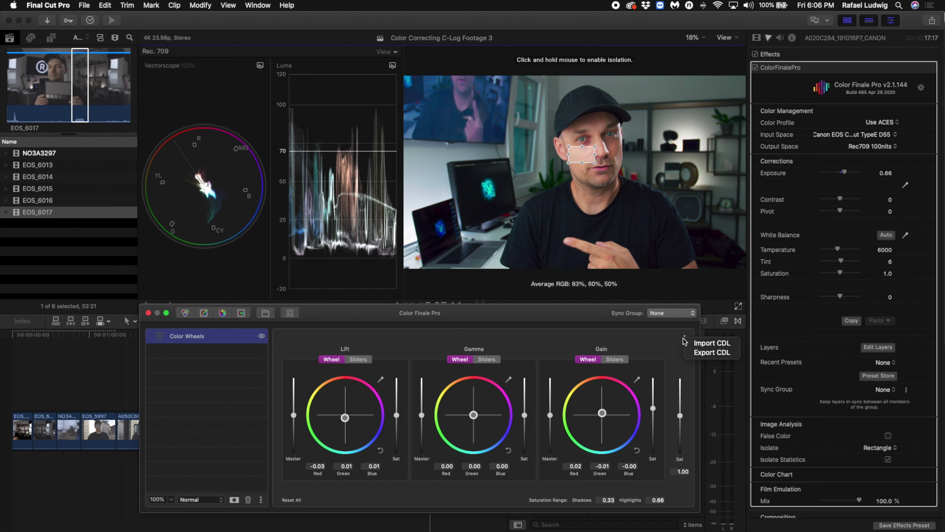
click(361, 360)
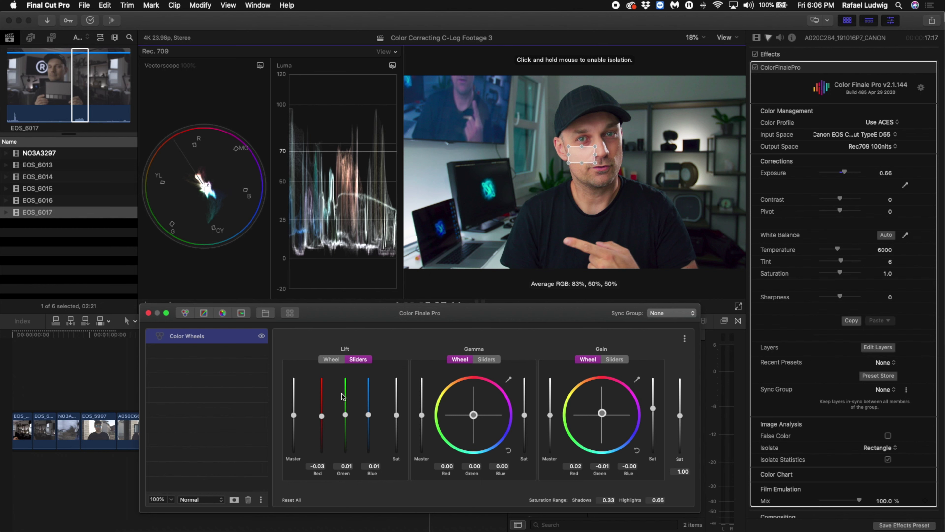
click(332, 359)
click(262, 337)
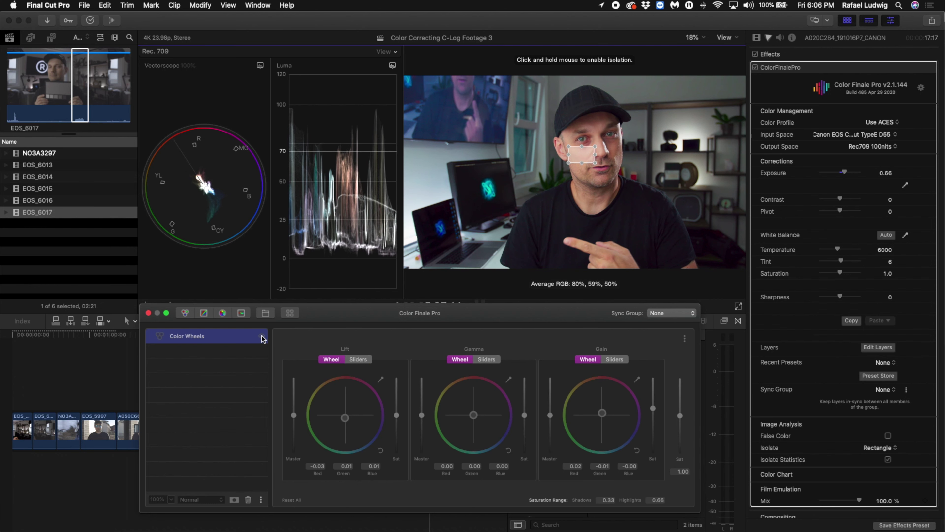
click(262, 337)
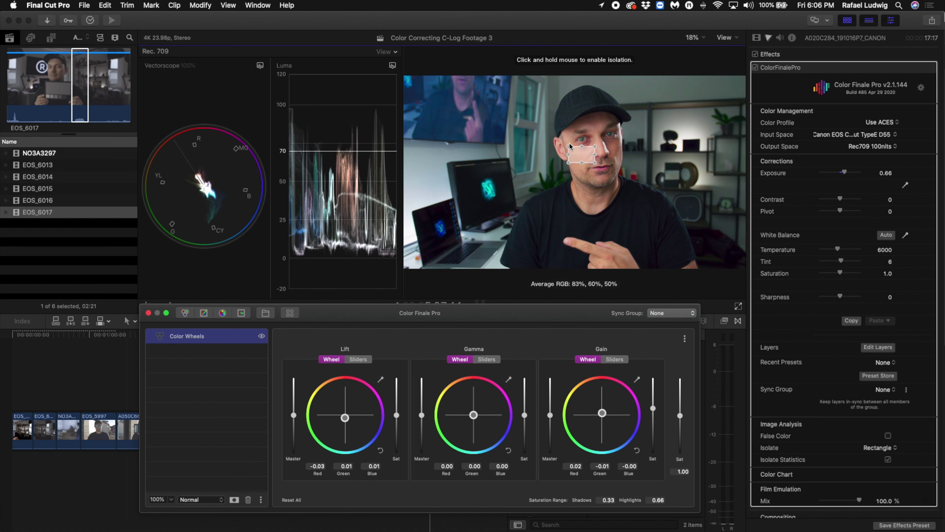
- Tighten the cheek rectangle and toggle isolation to confirm skin at about 84%, 61%, 51%
drag(568, 164, 575, 159)
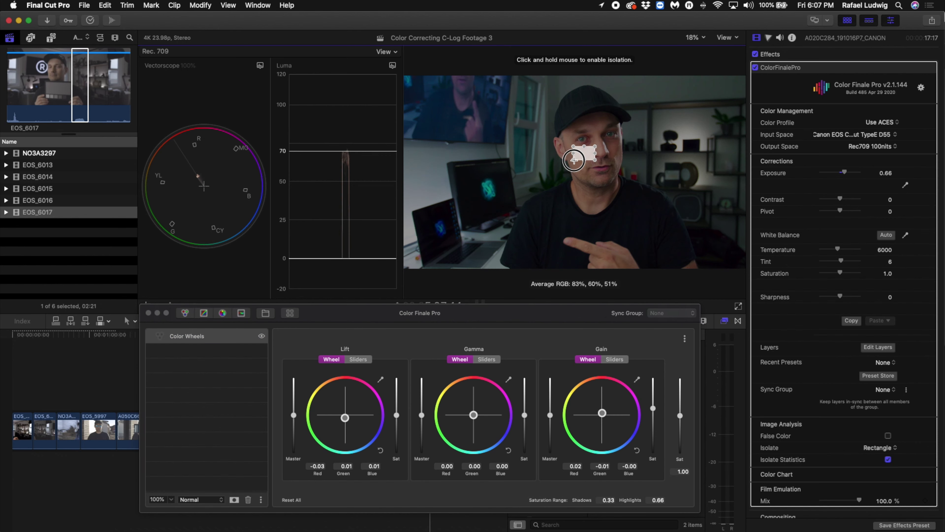
click(585, 152)
click(585, 153)
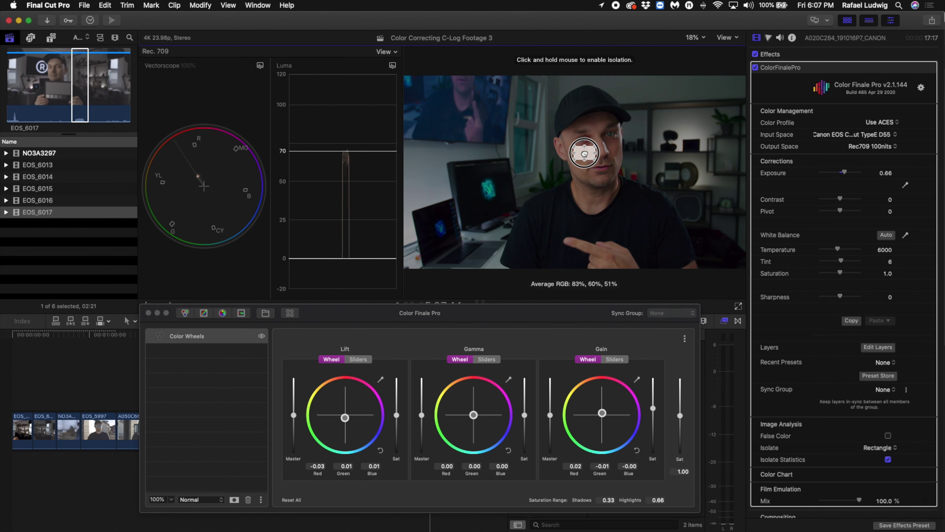
click(585, 152)
click(585, 152)
- Add a Curves layer with two gentle Master curve points, then a Six Vectors layer above it
click(203, 313)
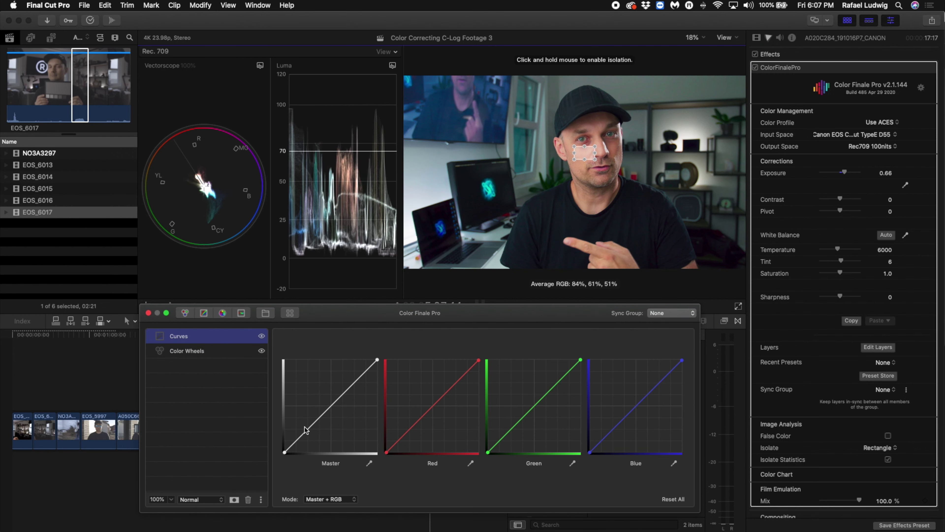
drag(312, 429, 311, 426)
click(345, 391)
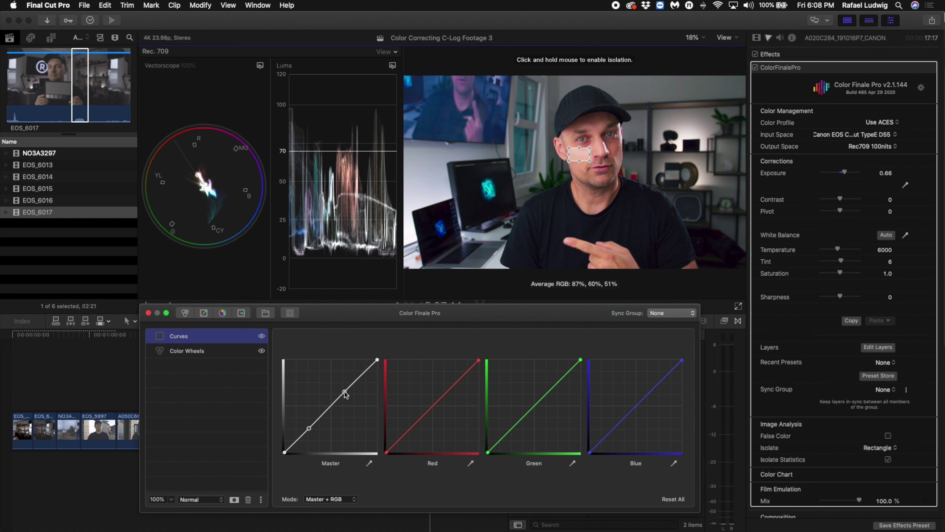
click(222, 313)
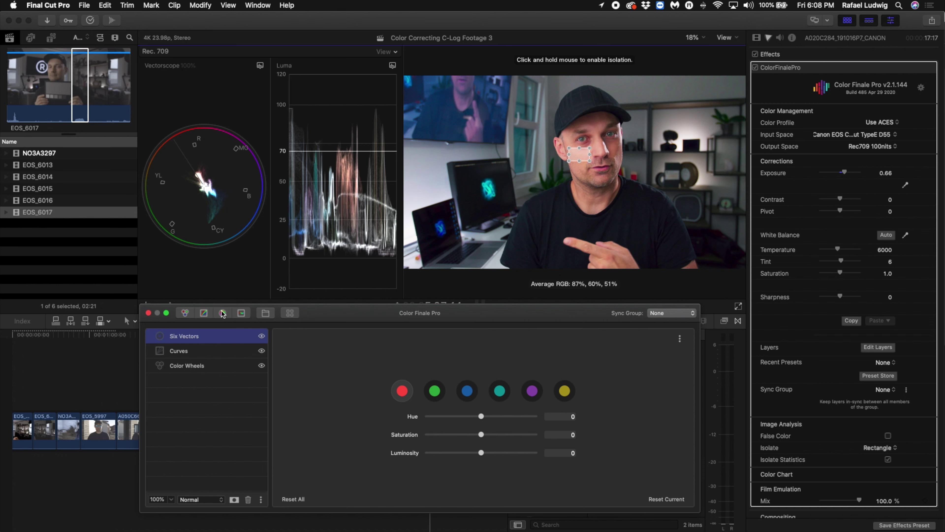
- Add an HSL Curves layer and switch its view to Hue vs Sat
click(243, 314)
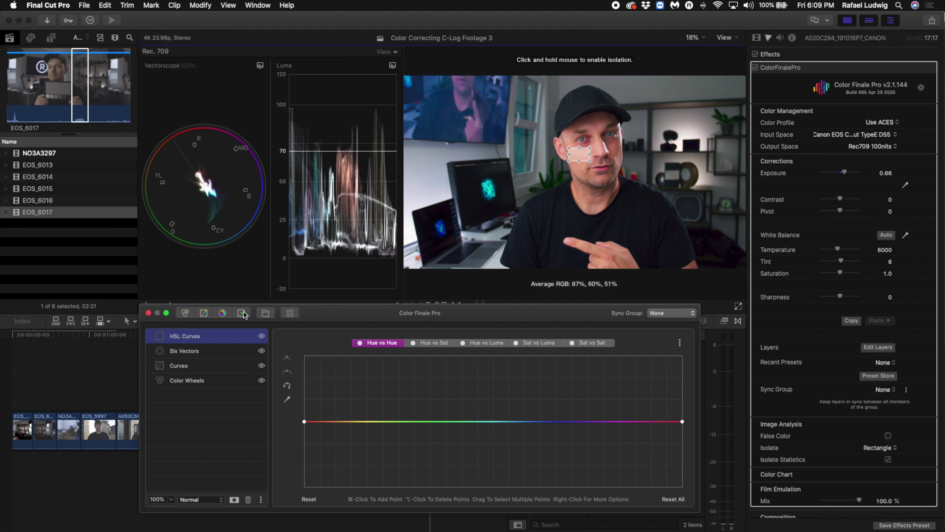
click(606, 344)
click(530, 344)
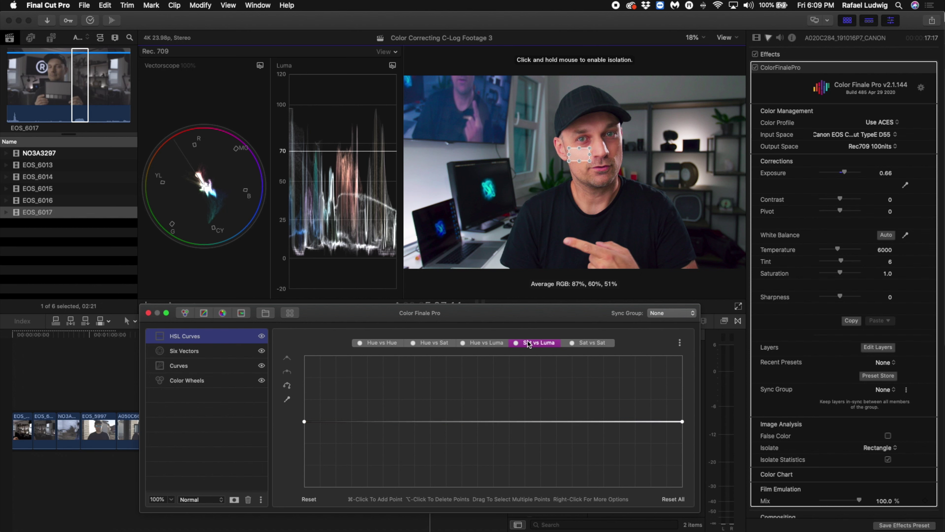
click(483, 344)
click(413, 346)
- Group the HSL Curves, Six Vectors, Curves and Color Wheels layers together
shift+click(224, 381)
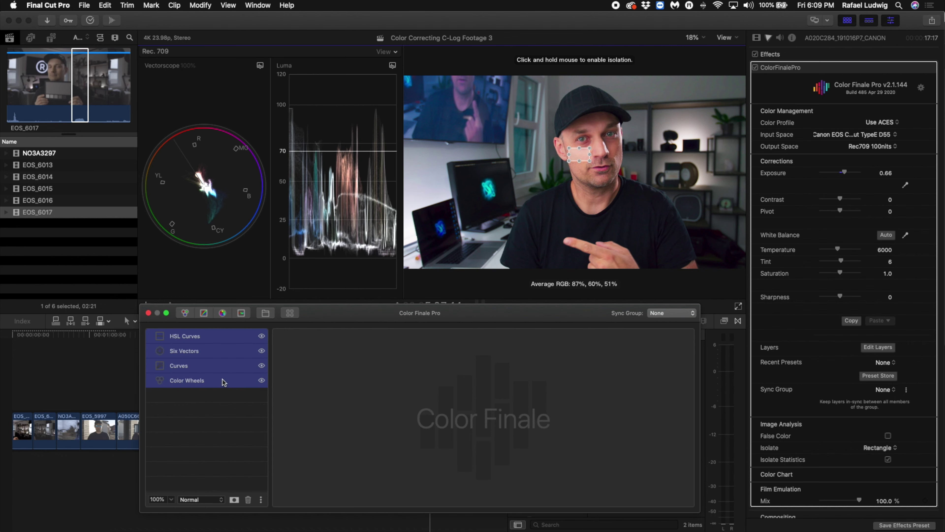
right_click(213, 380)
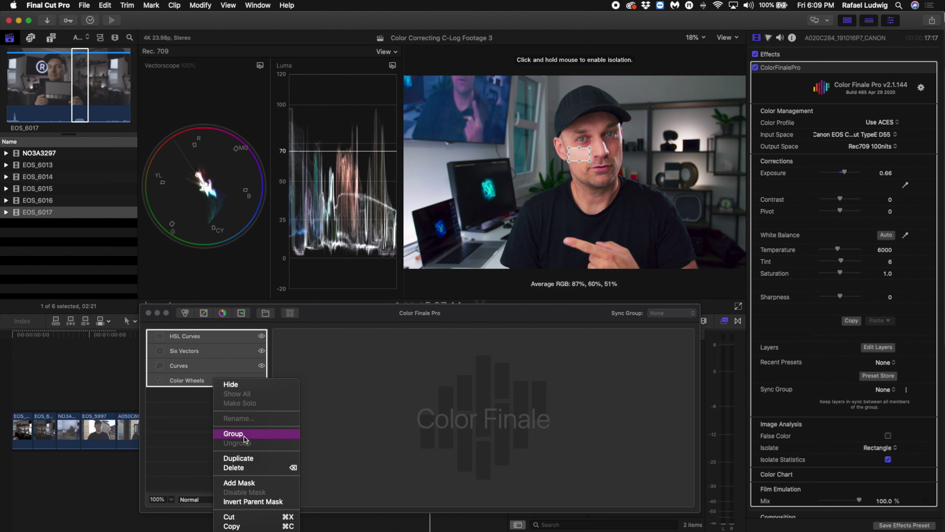
click(243, 435)
click(238, 340)
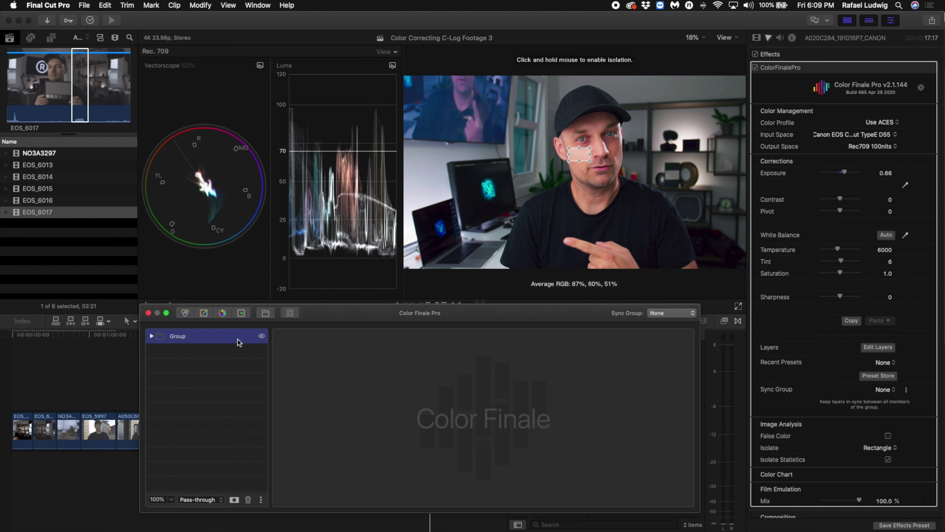
- Add a fresh Color Wheels layer above the Group
click(193, 457)
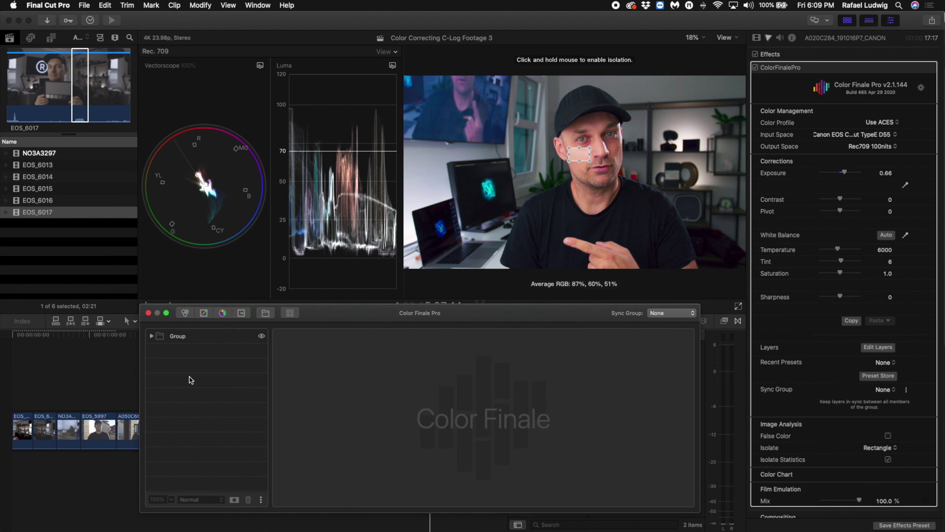
right_click(182, 337)
click(175, 363)
click(176, 352)
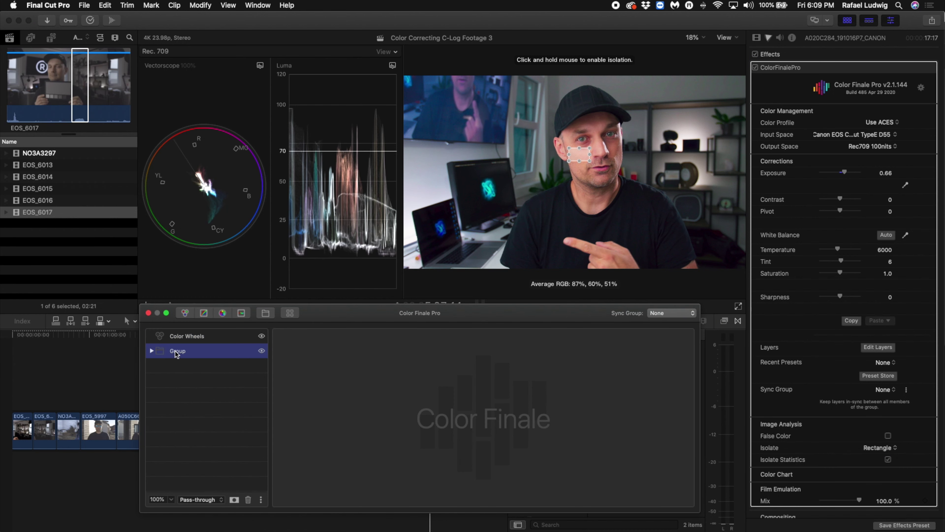
- Mask the new Color Wheels layer with a forward-tracked face ellipse, neutralise its Gain tint, and group it with Cmd+G
click(199, 337)
right_click(191, 336)
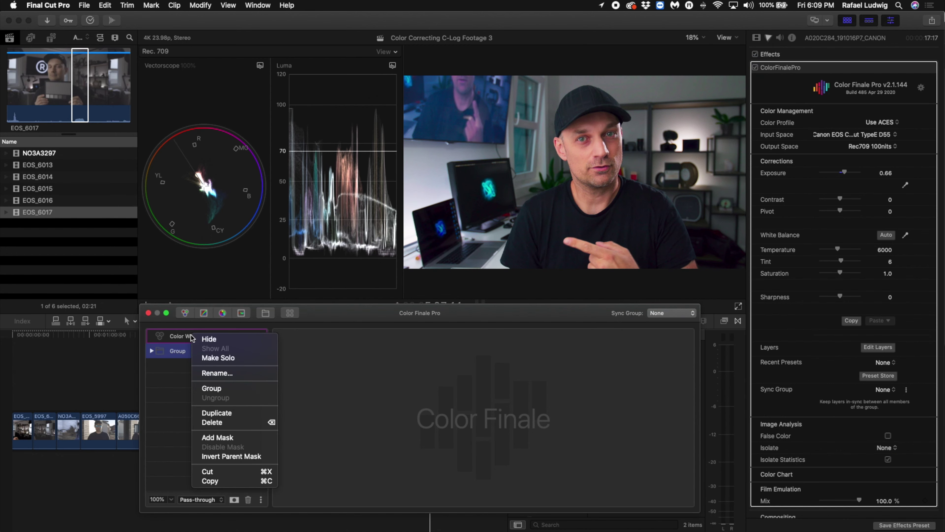
click(230, 436)
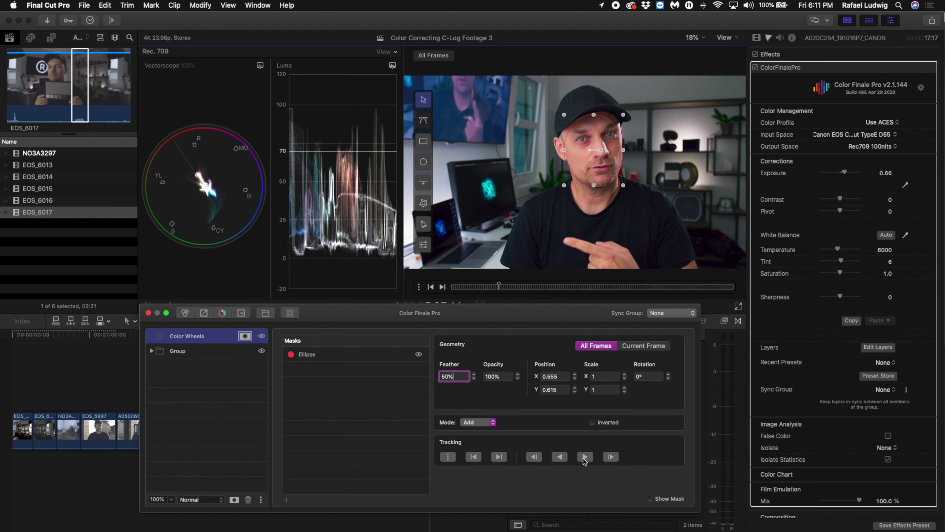
click(585, 456)
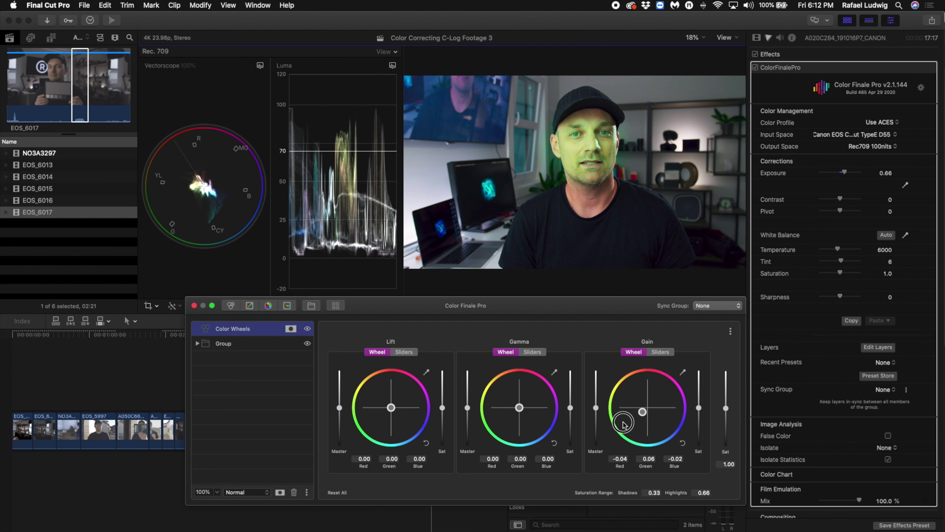
drag(623, 423, 647, 409)
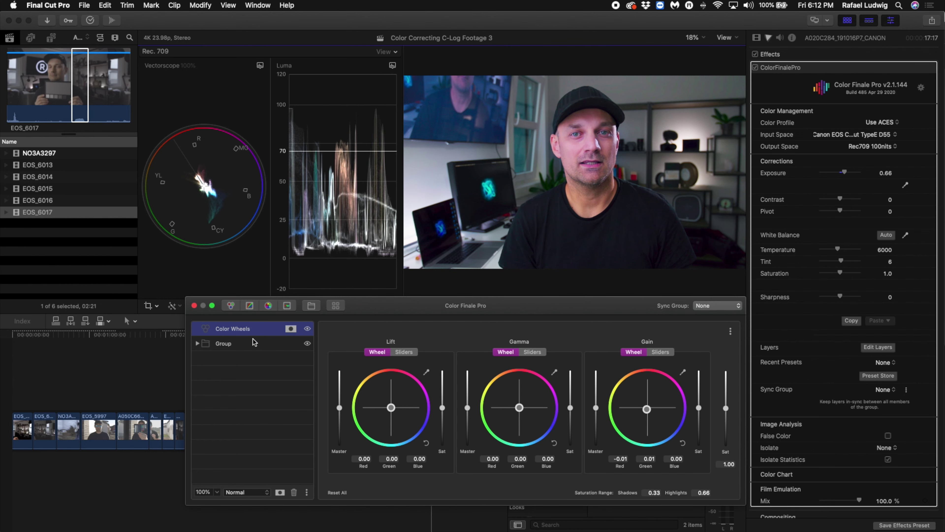
key(super+g)
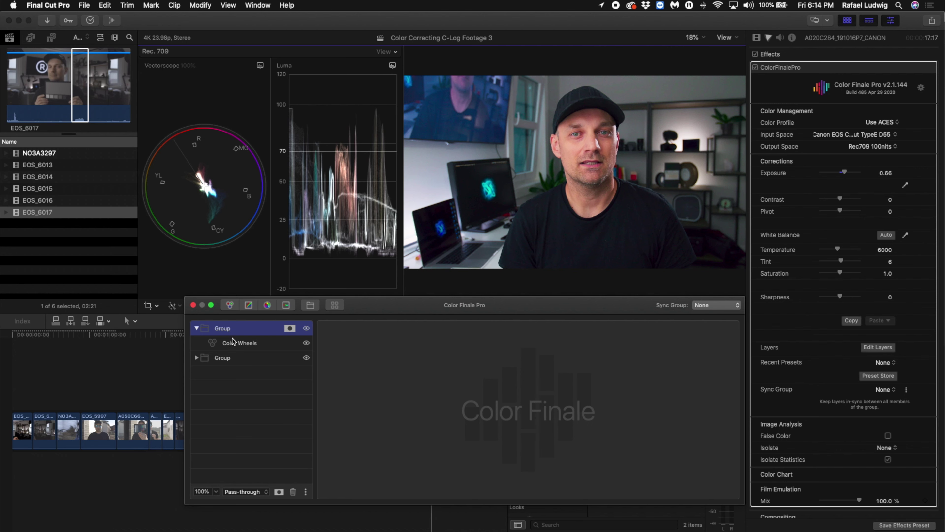
- Enable the group's mask with an ellipse enlarged over the face and Feather set to 50
click(290, 327)
click(329, 491)
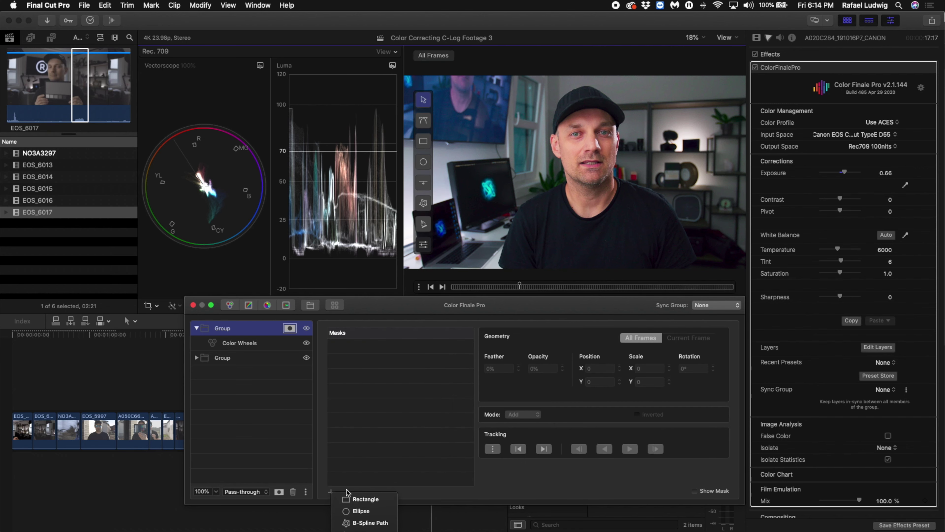
click(361, 511)
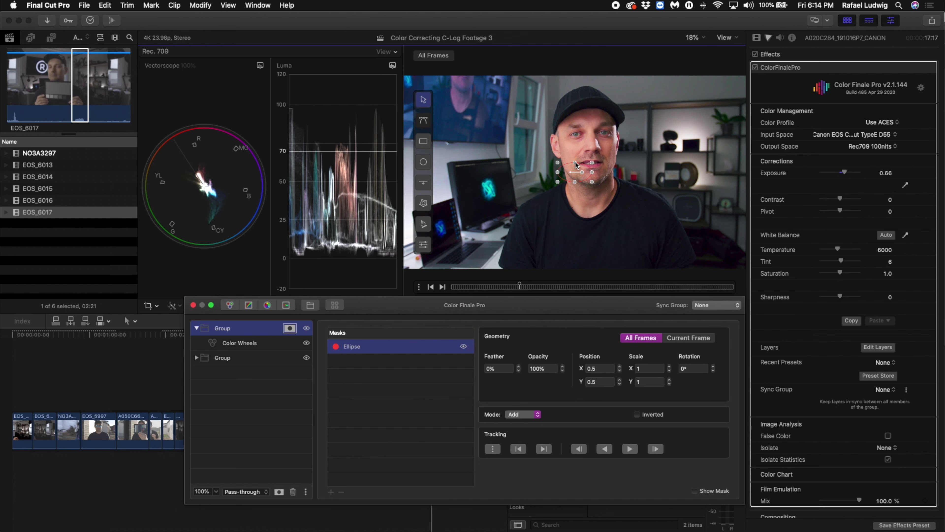
drag(576, 165, 589, 110)
click(495, 369)
text(50)
key(Return)
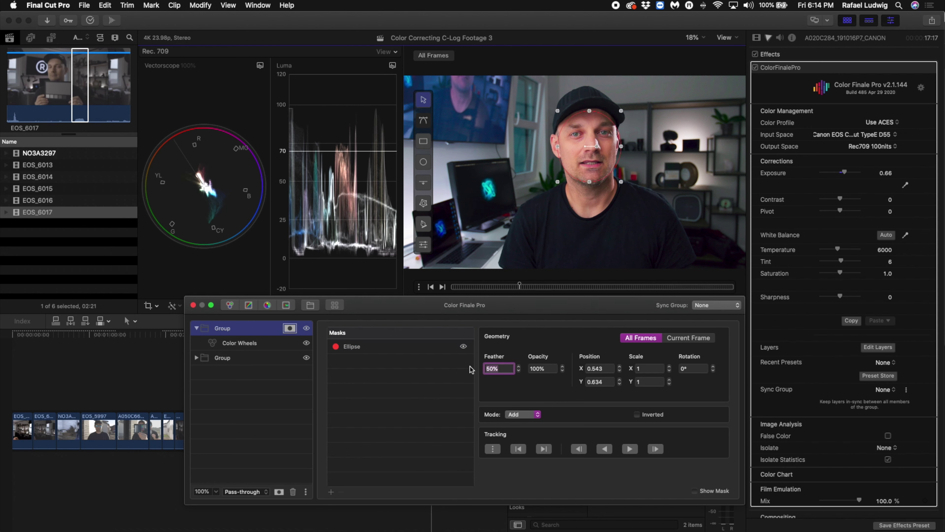
click(247, 346)
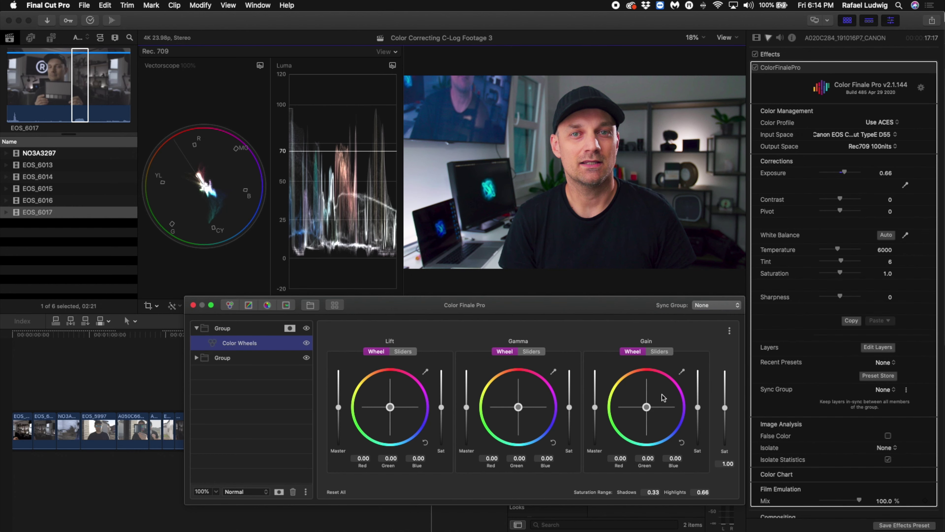
- Shift the Gain balance, then undo it so Gain stays neutral
mouse_move(650, 410)
mouse_down()
mouse_move(658, 387)
mouse_move(660, 407)
mouse_move(635, 402)
mouse_up()
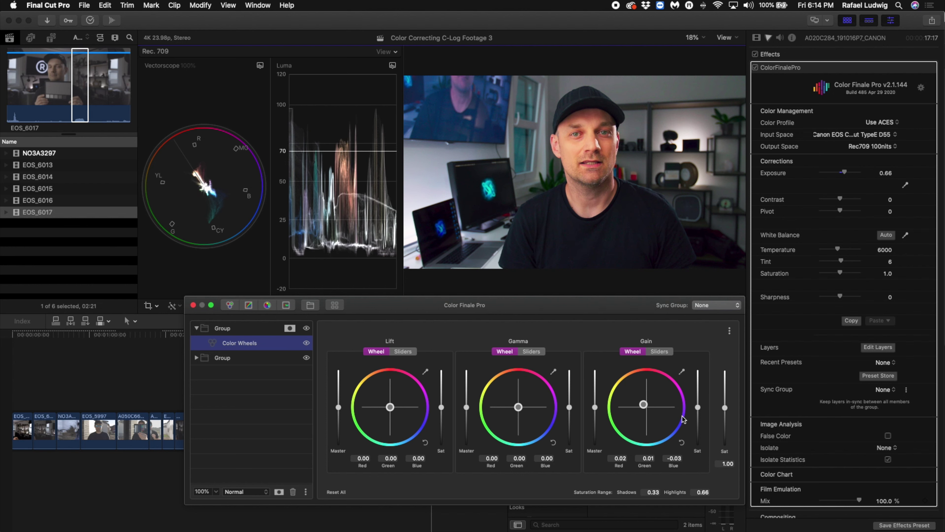
key(super+z)
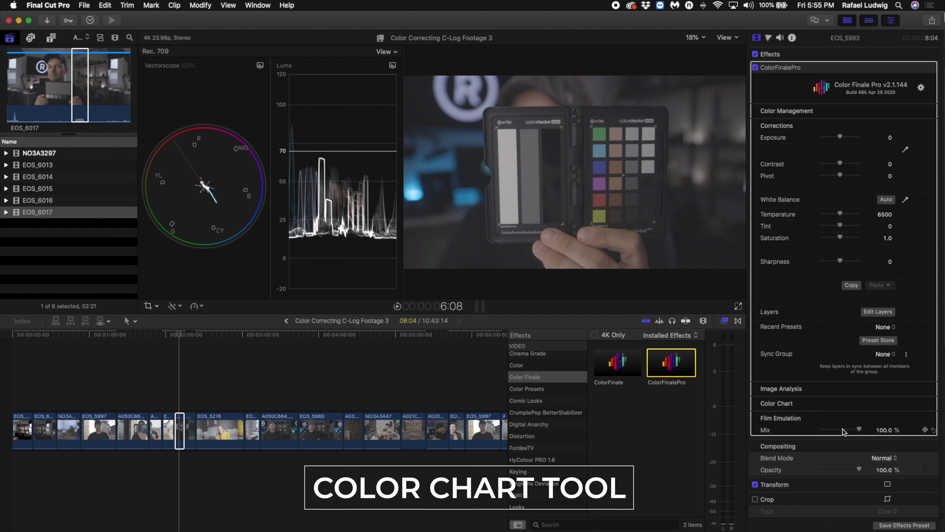
- Choose the ColorChecker Passport Video chart and fit its region's right corners to the swatches
click(921, 404)
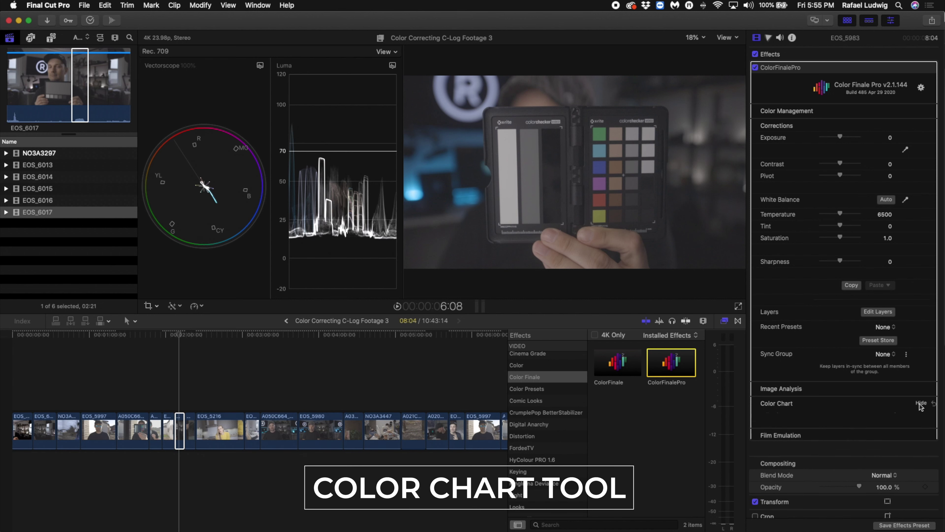
click(883, 414)
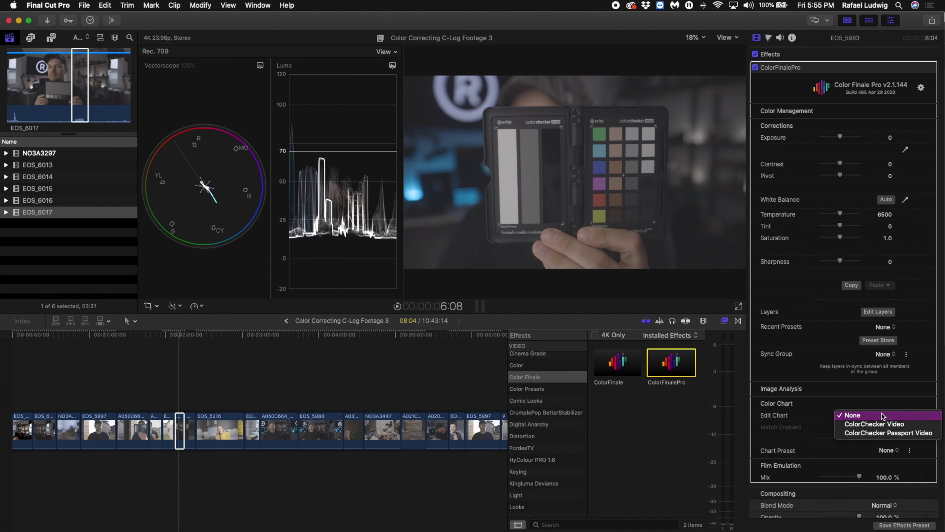
click(889, 433)
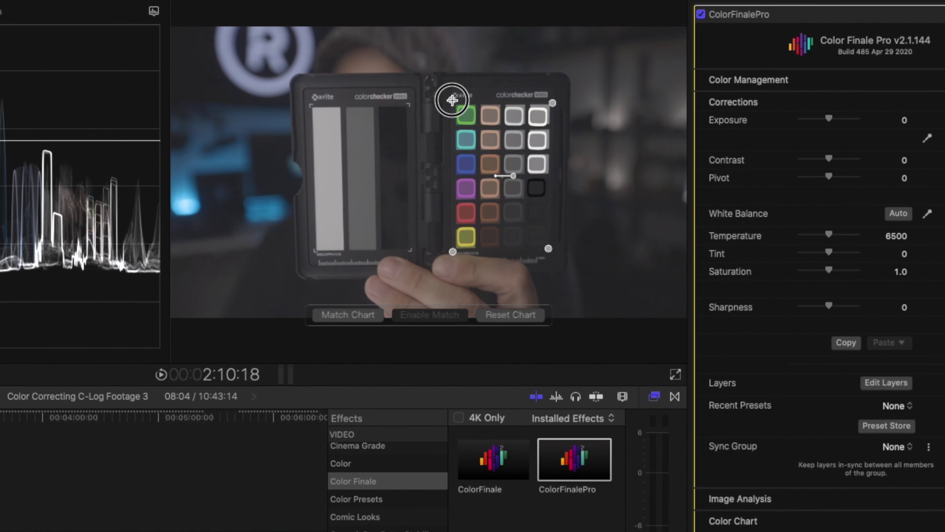
drag(552, 103, 553, 100)
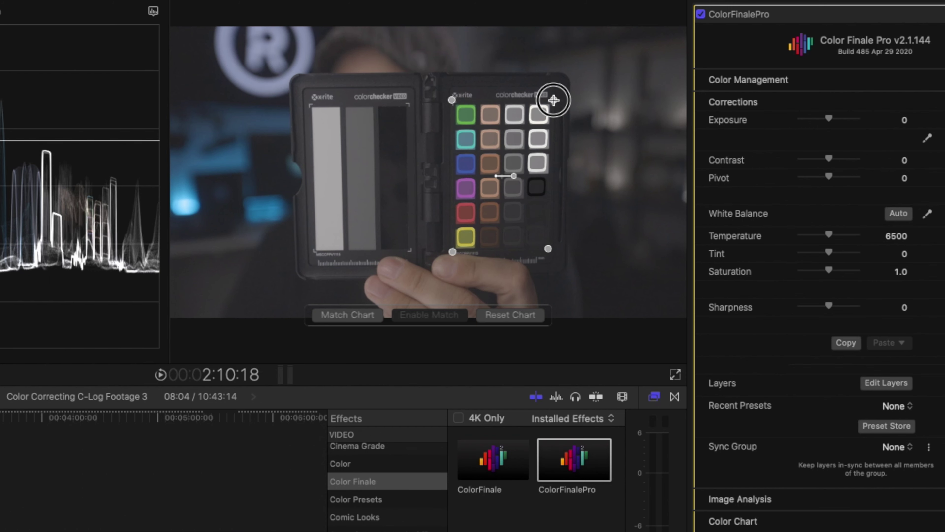
drag(548, 248, 554, 250)
- Try an Assume Log profile with chart matching, then clear it and return to Assume Video
click(808, 84)
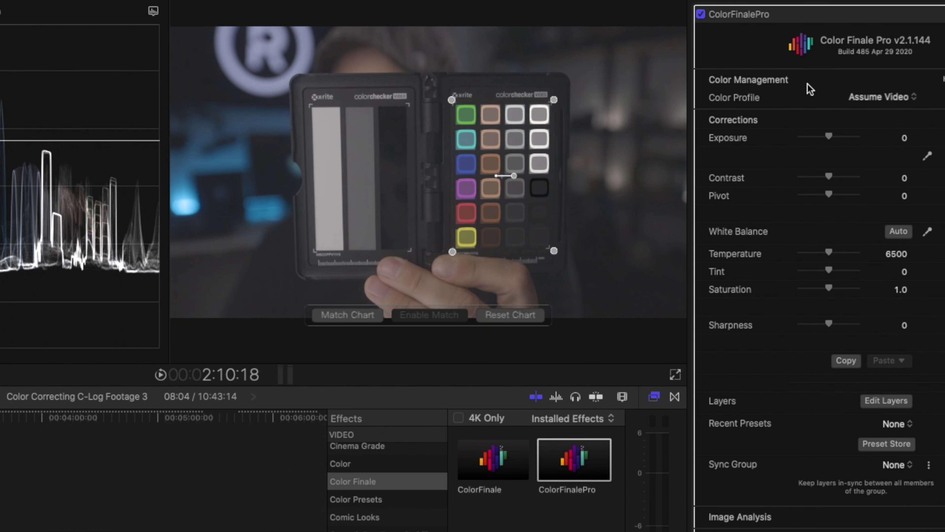
click(877, 97)
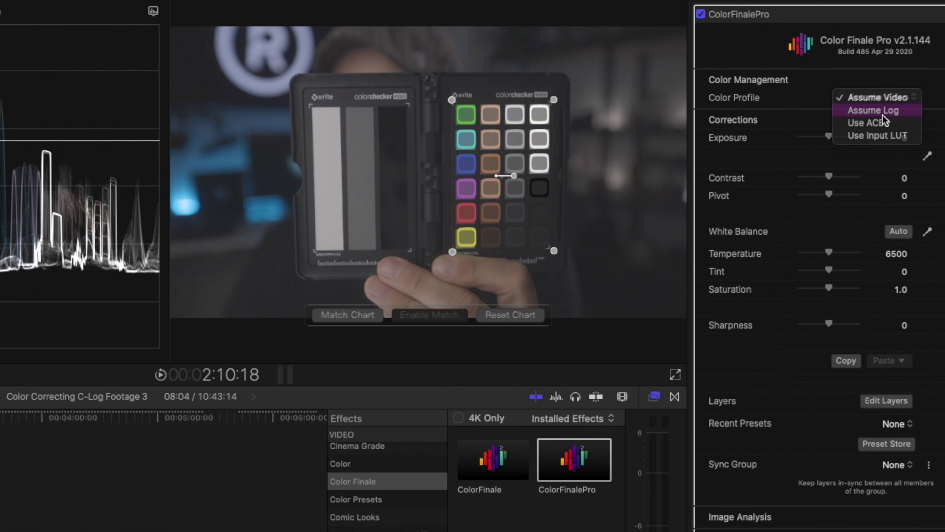
click(882, 114)
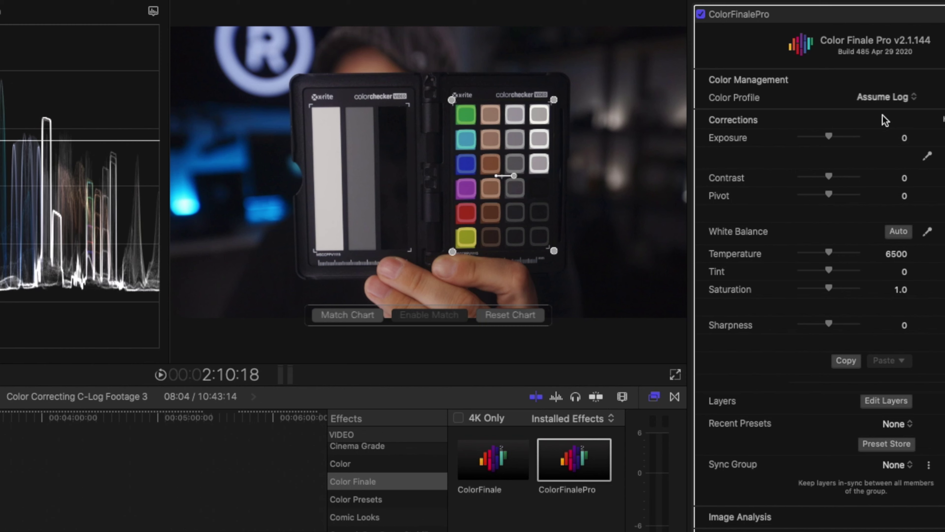
click(329, 316)
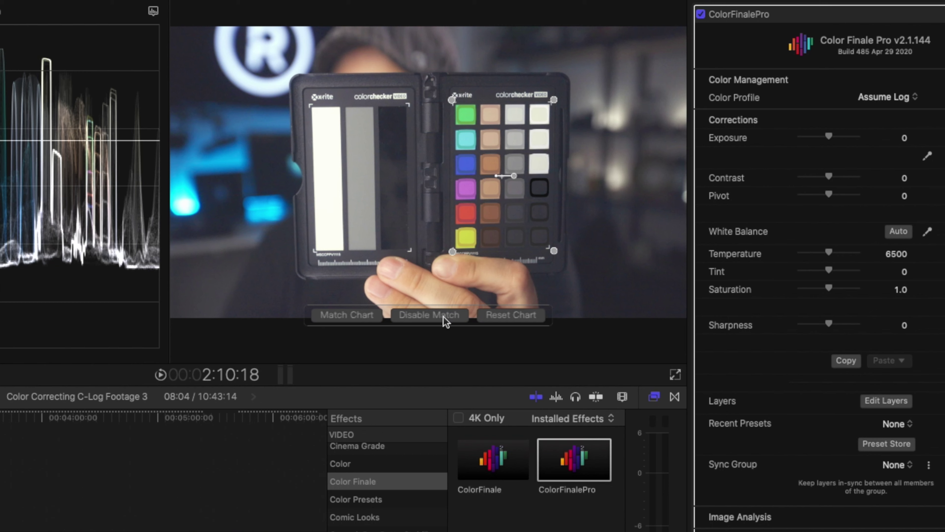
click(527, 321)
click(888, 97)
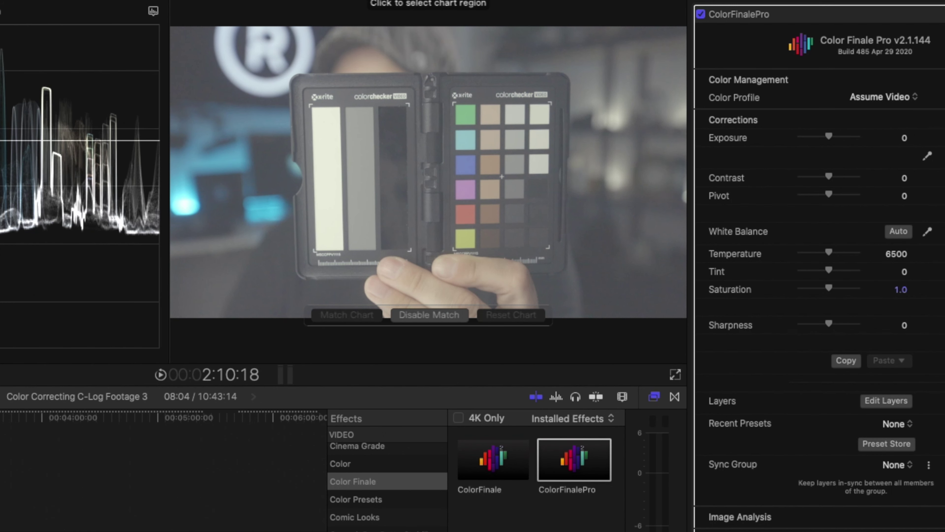
- Redraw the chart region's four corners precisely on the swatches and apply the chart match
click(454, 101)
click(553, 101)
click(550, 247)
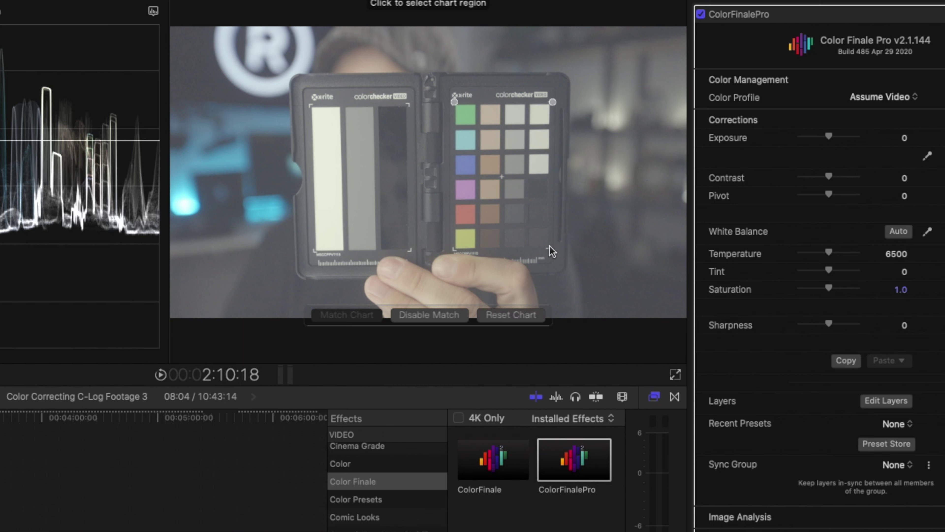
click(453, 250)
drag(455, 102, 451, 99)
drag(549, 247, 554, 252)
drag(458, 255, 450, 254)
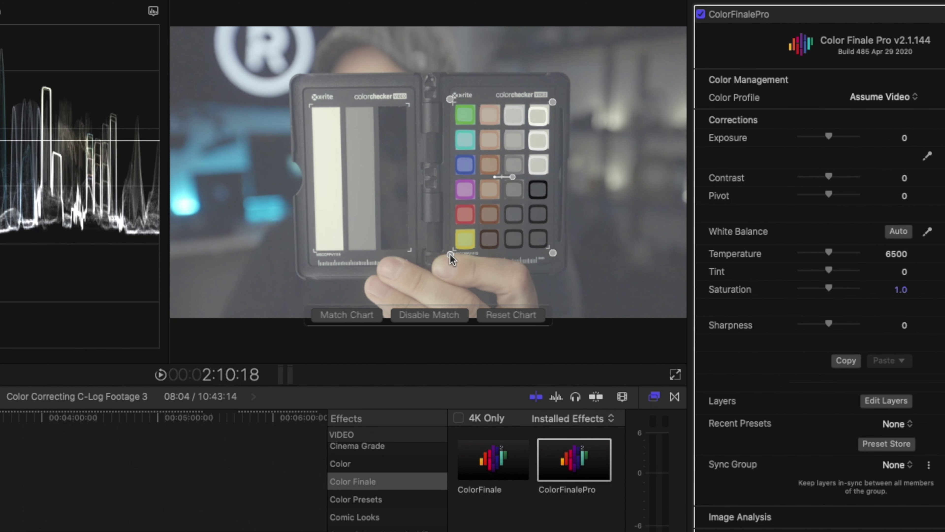
click(344, 315)
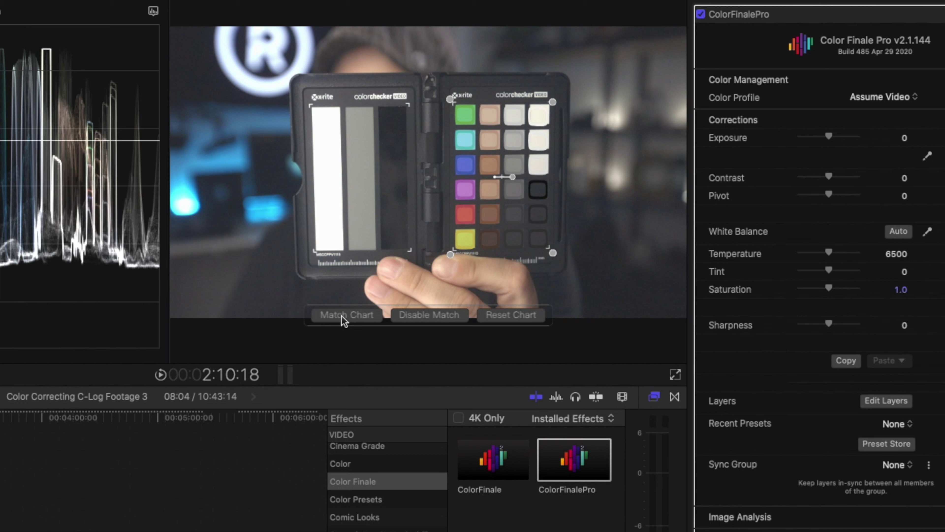
drag(553, 102, 555, 100)
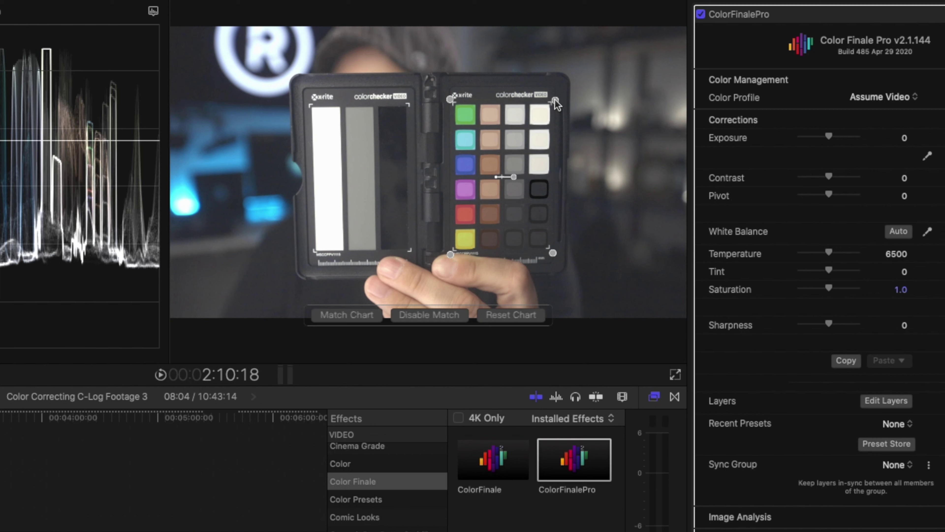
- Set the chart clip's Exposure to -0.33 and Contrast to 5
drag(829, 136, 825, 136)
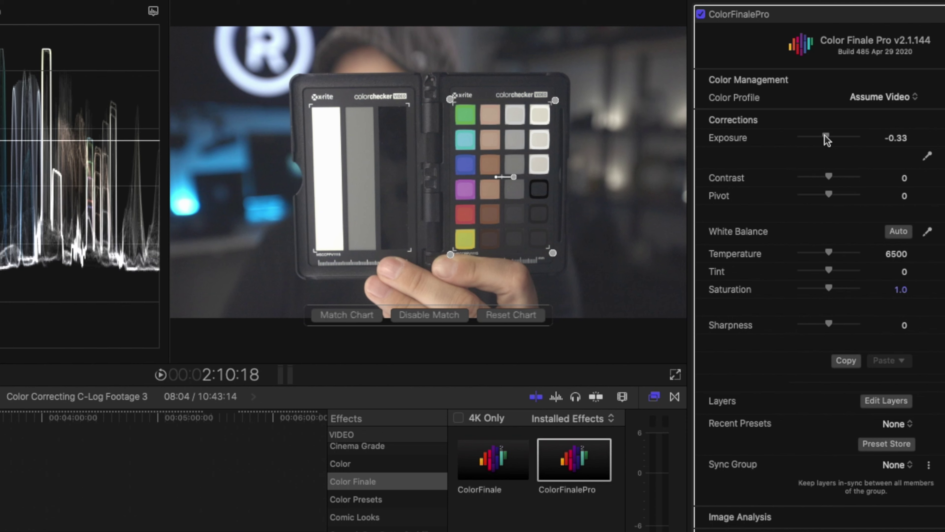
drag(830, 177, 831, 181)
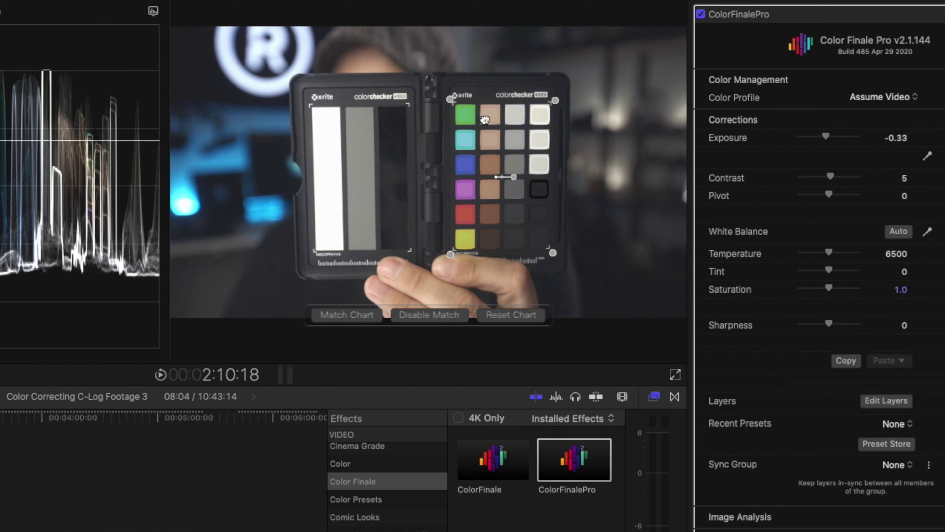
drag(830, 178, 832, 182)
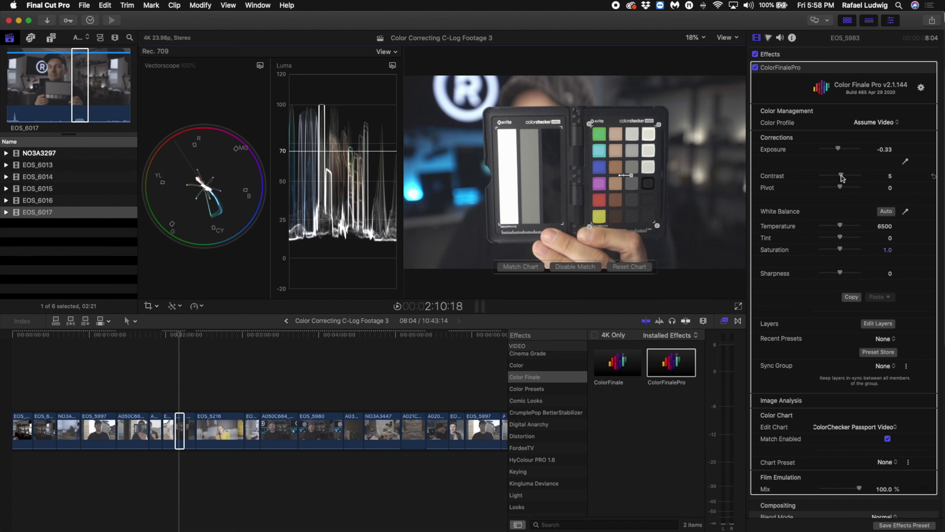
- White-balance the chart clip from the ColorChecker grey patch (Temperature 6172, Tint -4), then fine-tune exposure and contrast
click(180, 334)
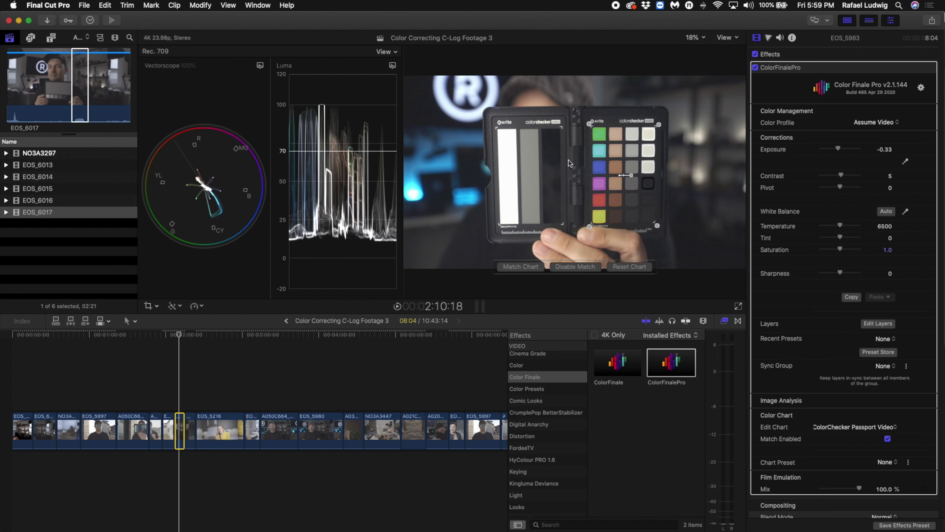
click(908, 212)
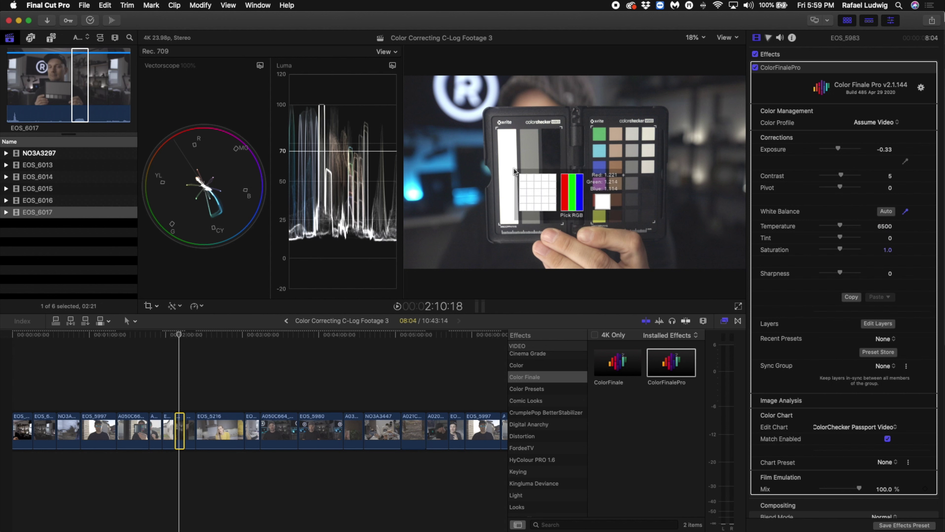
click(527, 157)
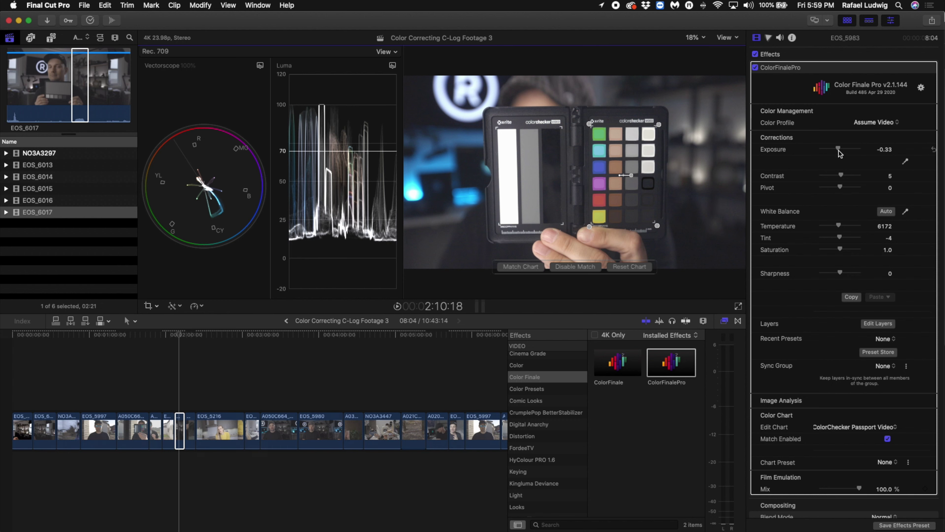
drag(840, 153, 843, 175)
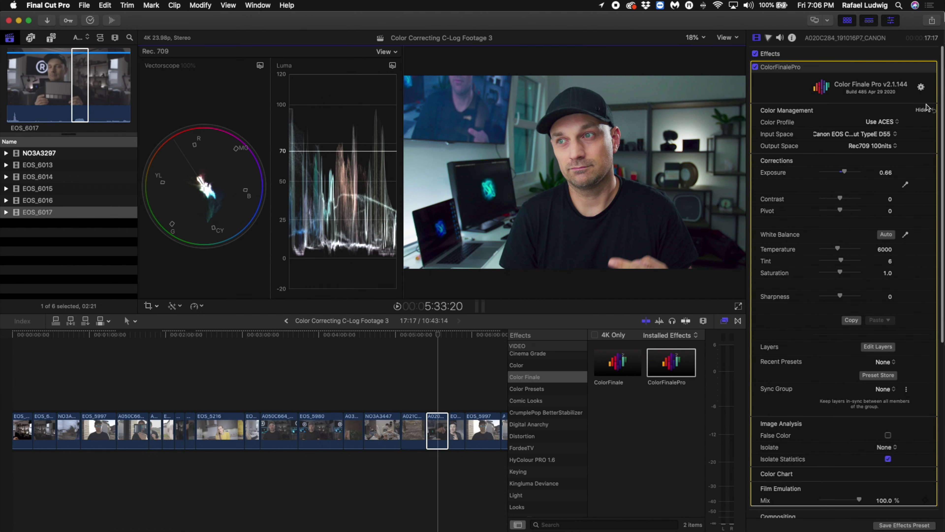
- Apply the EOS-R C-Log to Rec709 input LUT, adjust its mix, and keep Rec.709 output space
click(921, 87)
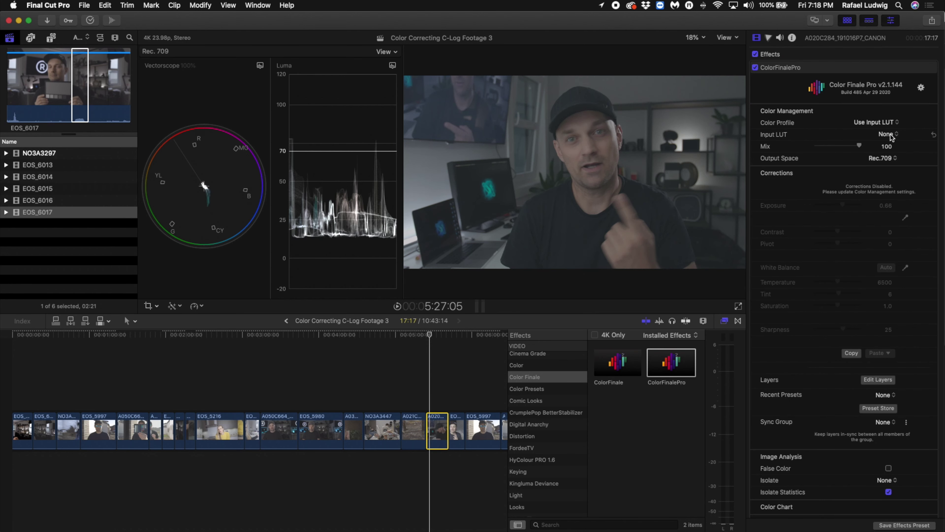
click(892, 135)
click(856, 156)
drag(859, 146, 892, 160)
click(891, 159)
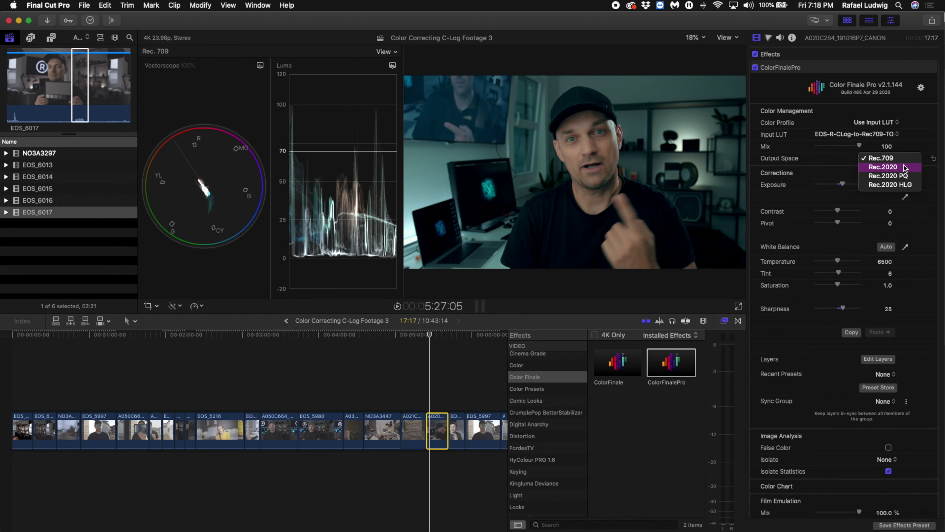
click(814, 189)
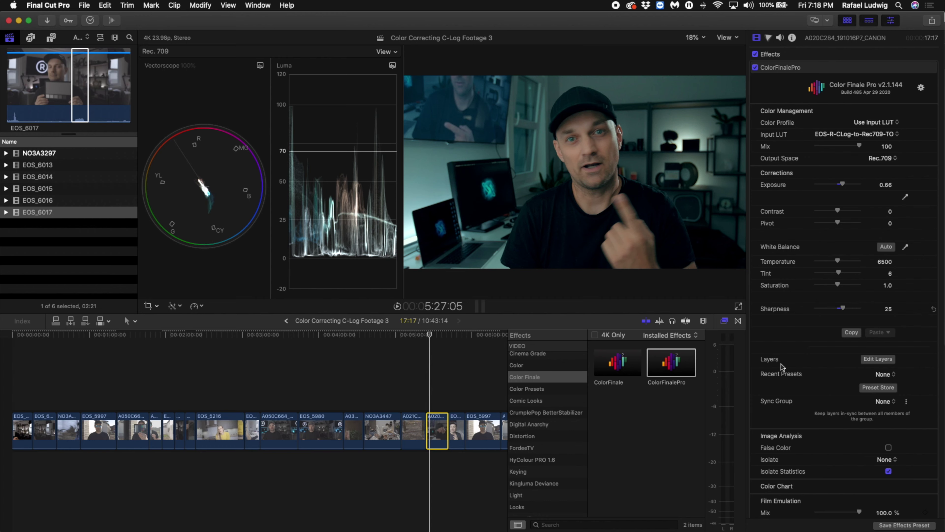
click(890, 460)
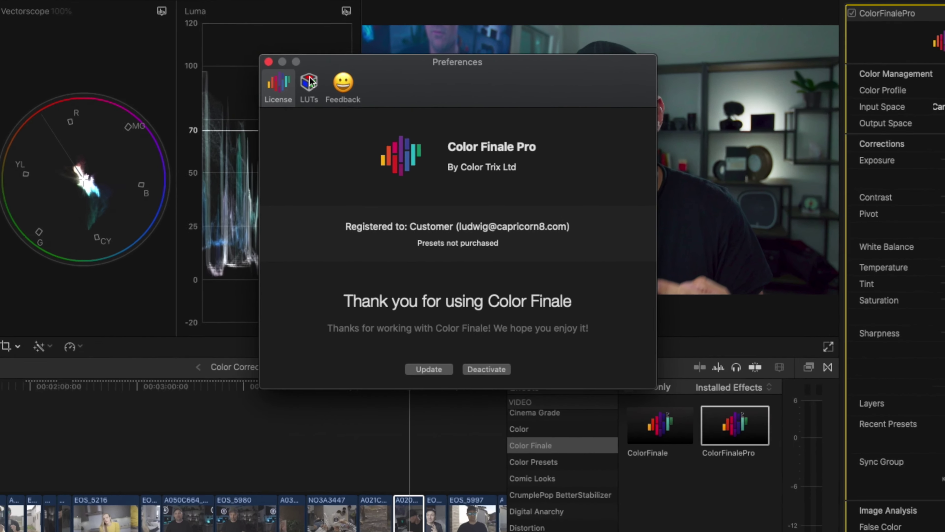
- Review the LUT search folders and the feedback form's category options in Color Finale Preferences
click(364, 122)
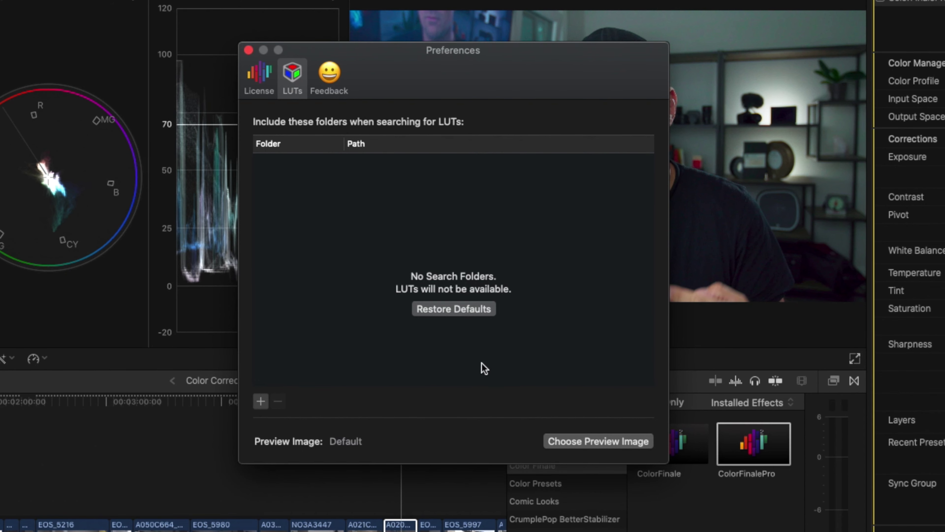
click(329, 75)
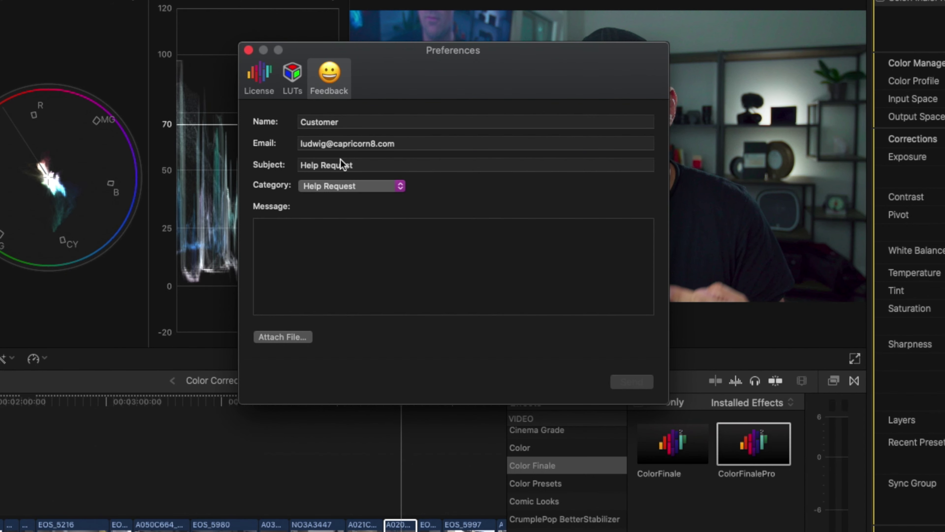
click(374, 188)
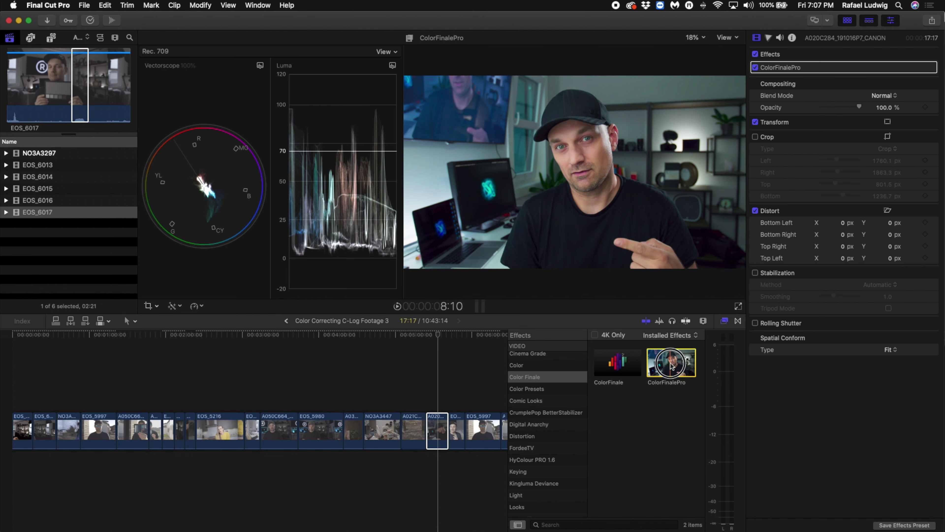
- Add a second ColorFinalePro layer to the clip with a colour mask sampled from the skin
drag(426, 453, 437, 433)
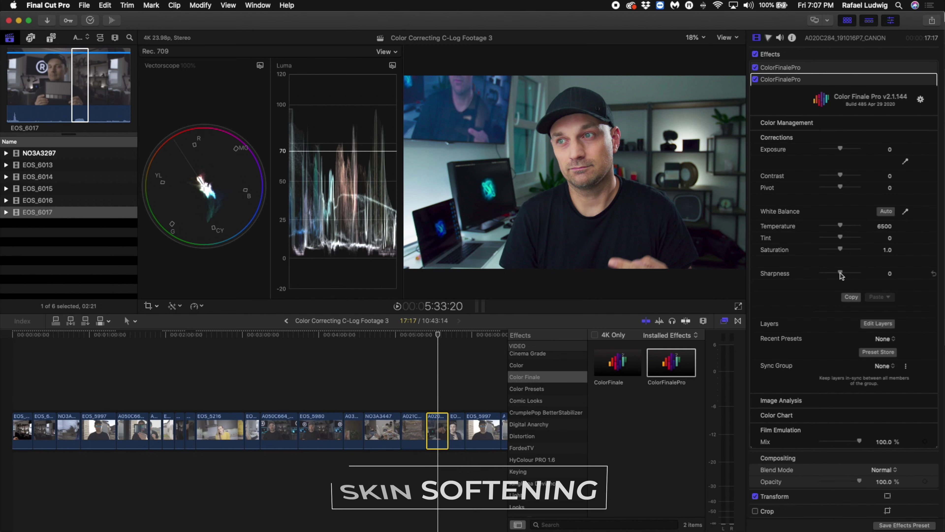
click(889, 80)
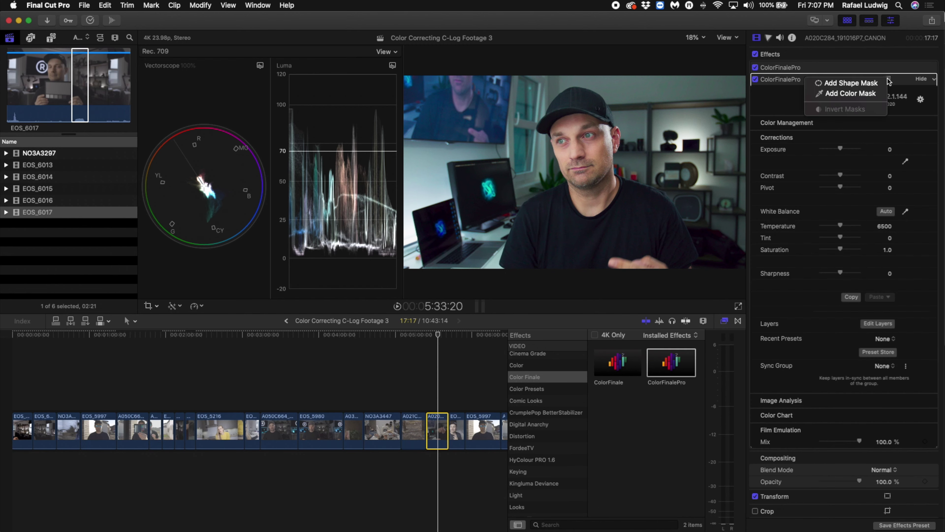
click(851, 93)
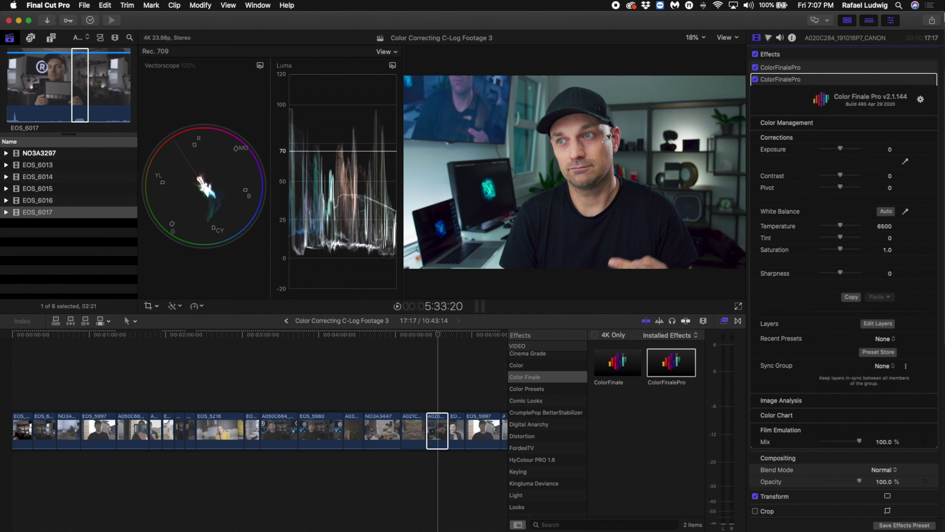
click(591, 150)
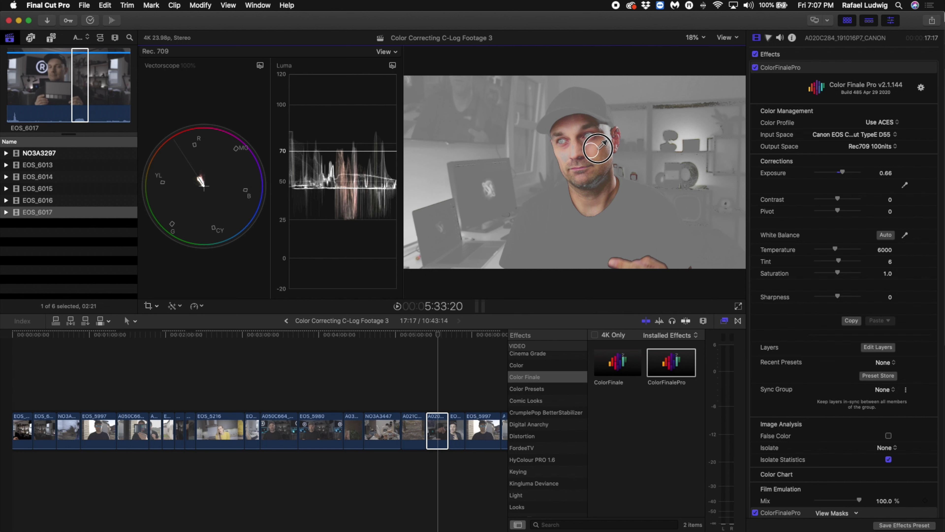
- Soften the masked skin by lowering the layer's Sharpness to -53
scroll(839, 451, down, 5)
scroll(839, 450, down, 10)
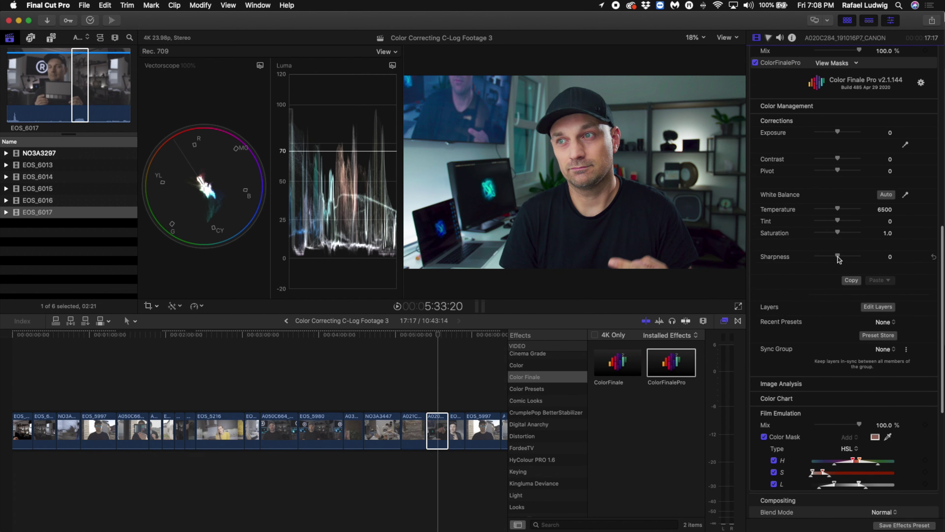
drag(838, 256, 826, 257)
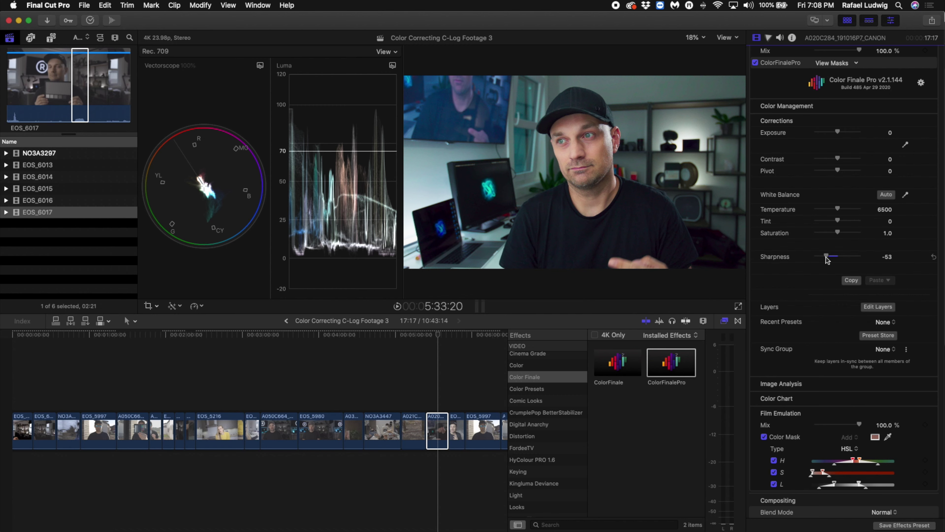
scroll(827, 257, up, 10)
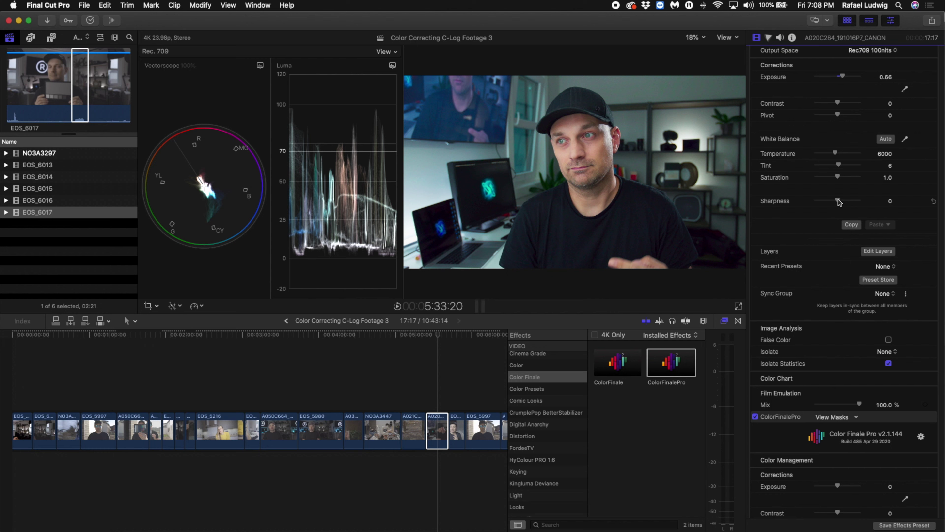
- Test sharpening on the main grade with the face at 100% zoom, resetting Sharpness to 0 before nudging it up
drag(839, 199, 843, 201)
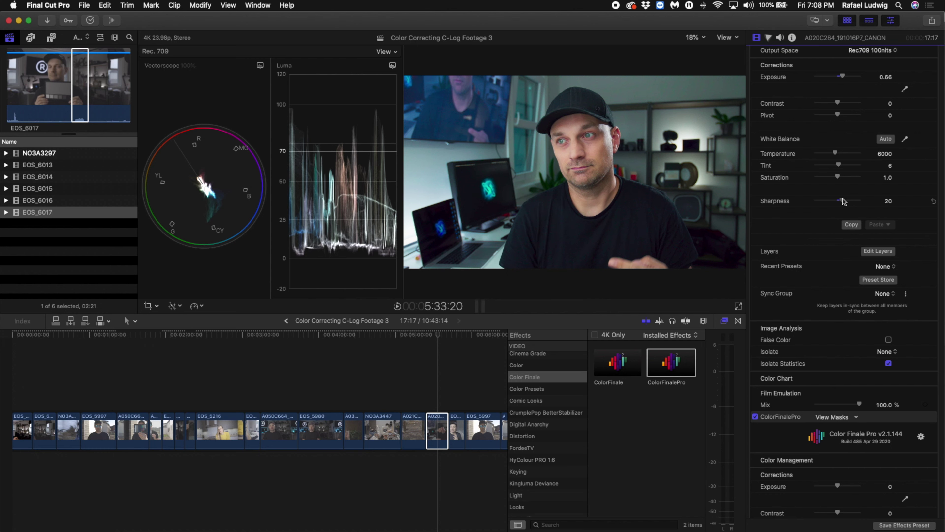
click(692, 38)
click(704, 105)
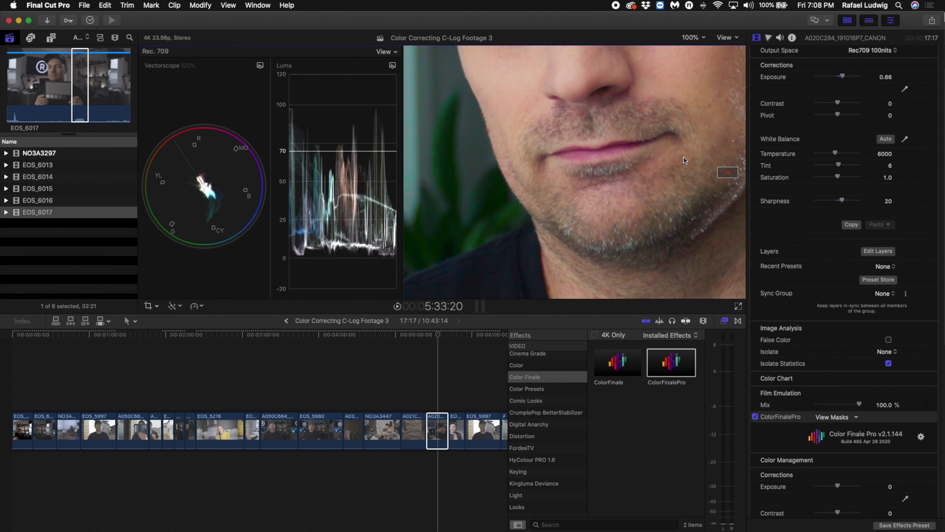
scroll(686, 161, up, 5)
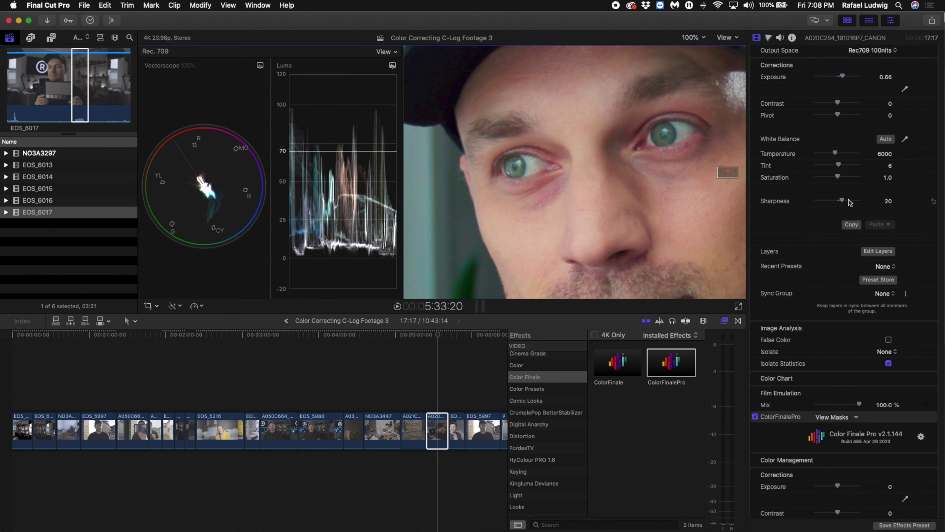
click(935, 201)
drag(838, 201, 847, 203)
- Settle the main grade's Sharpness at 25 and return the viewer to 18%
scroll(904, 261, down, 10)
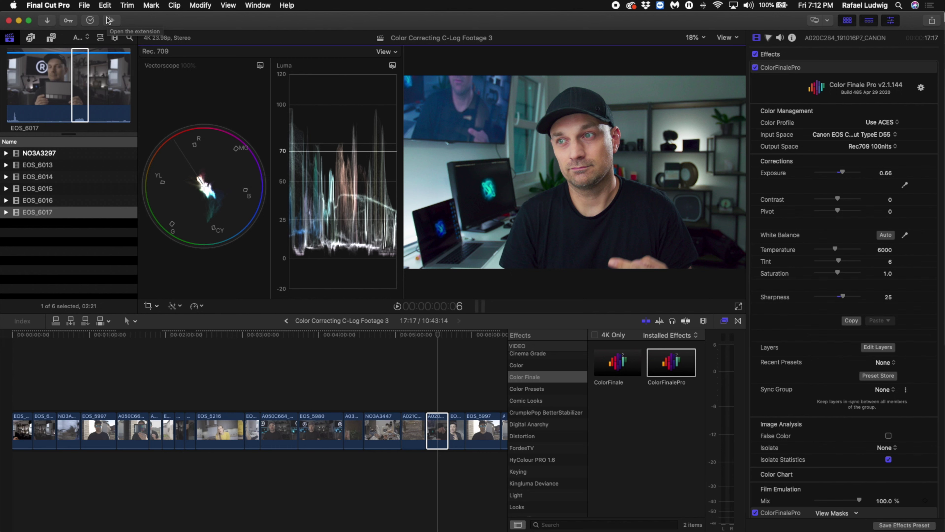
click(108, 20)
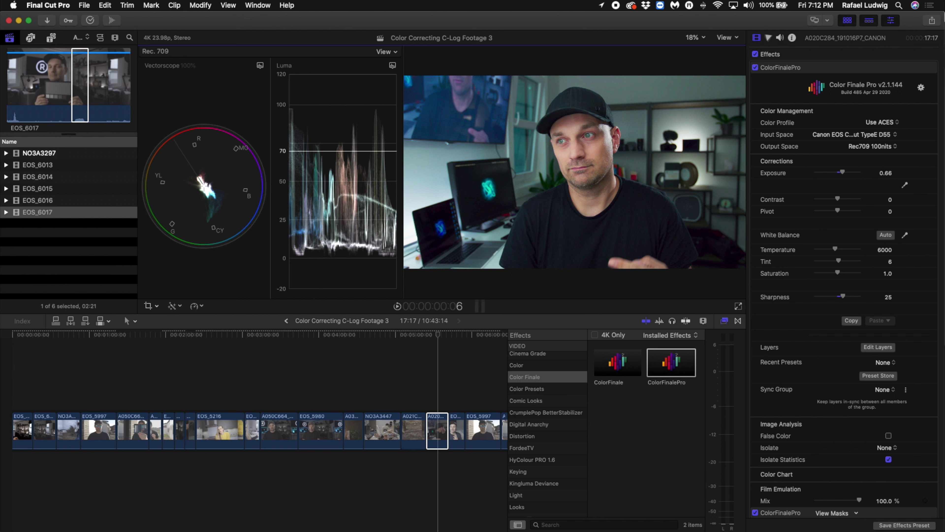